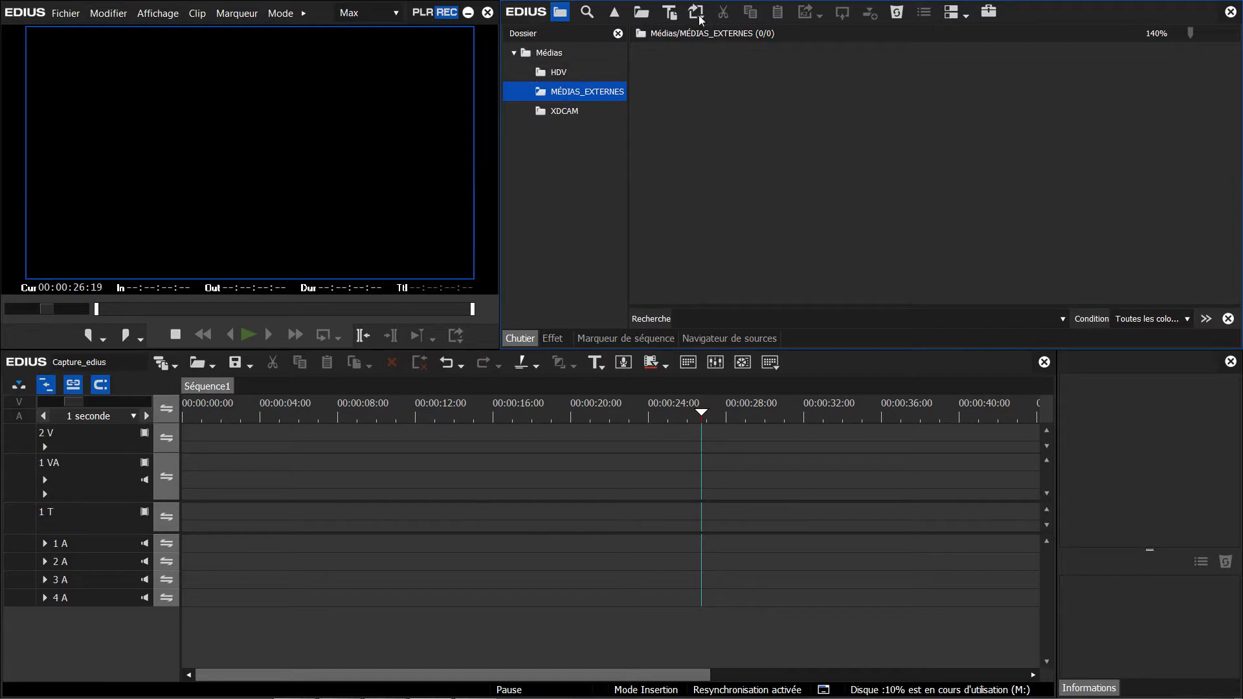
Start adding clips to the MÉDIAS_EXTERNES bin and browse to SOURCES > Photographies on the VIDEO_PROXL1 (M:) drive.
left_click(642, 13)
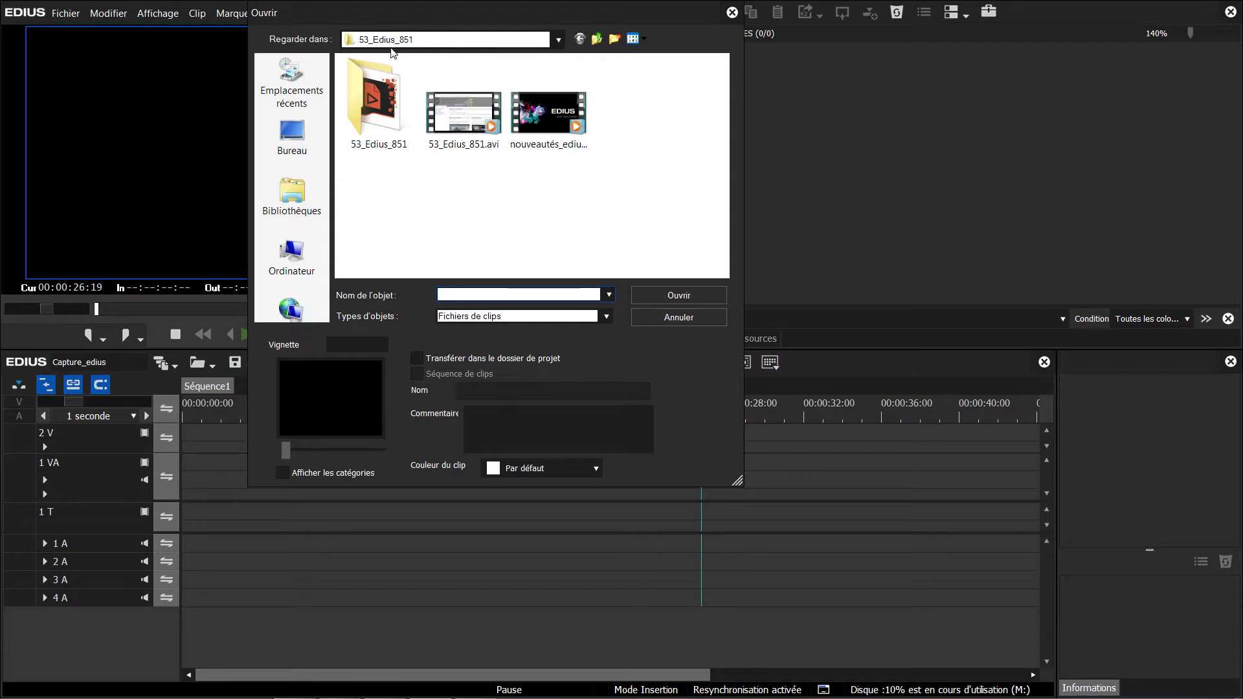
left_click(449, 40)
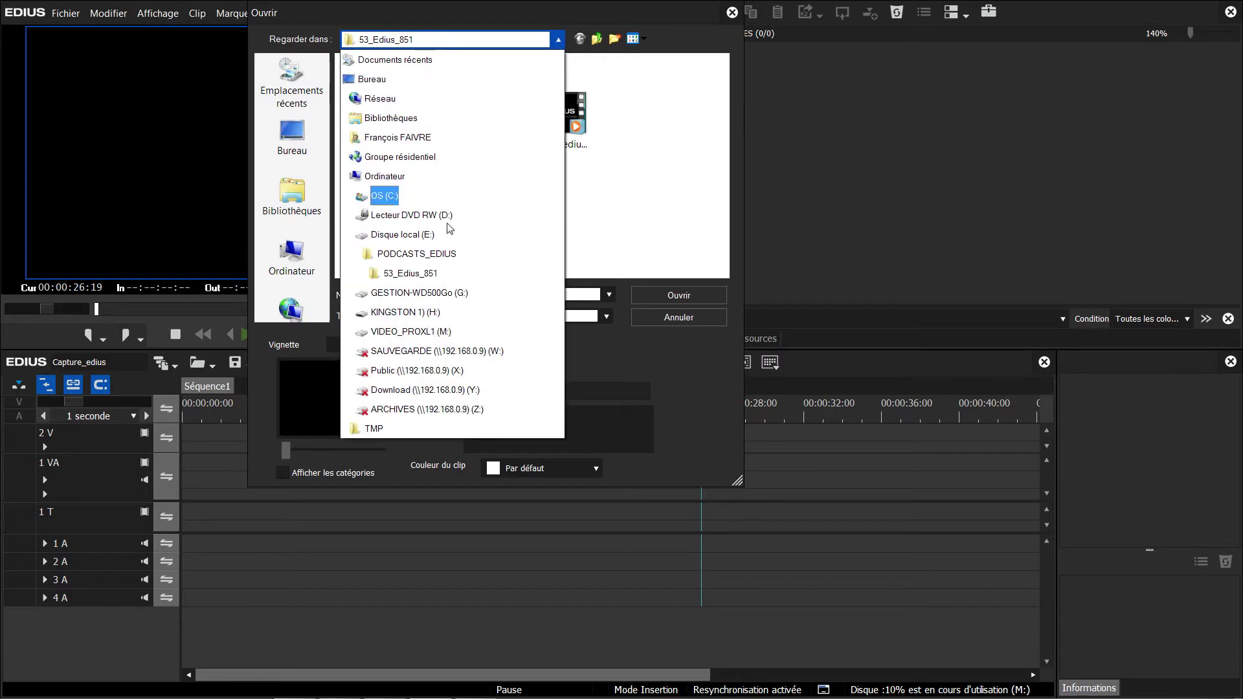
left_click(469, 333)
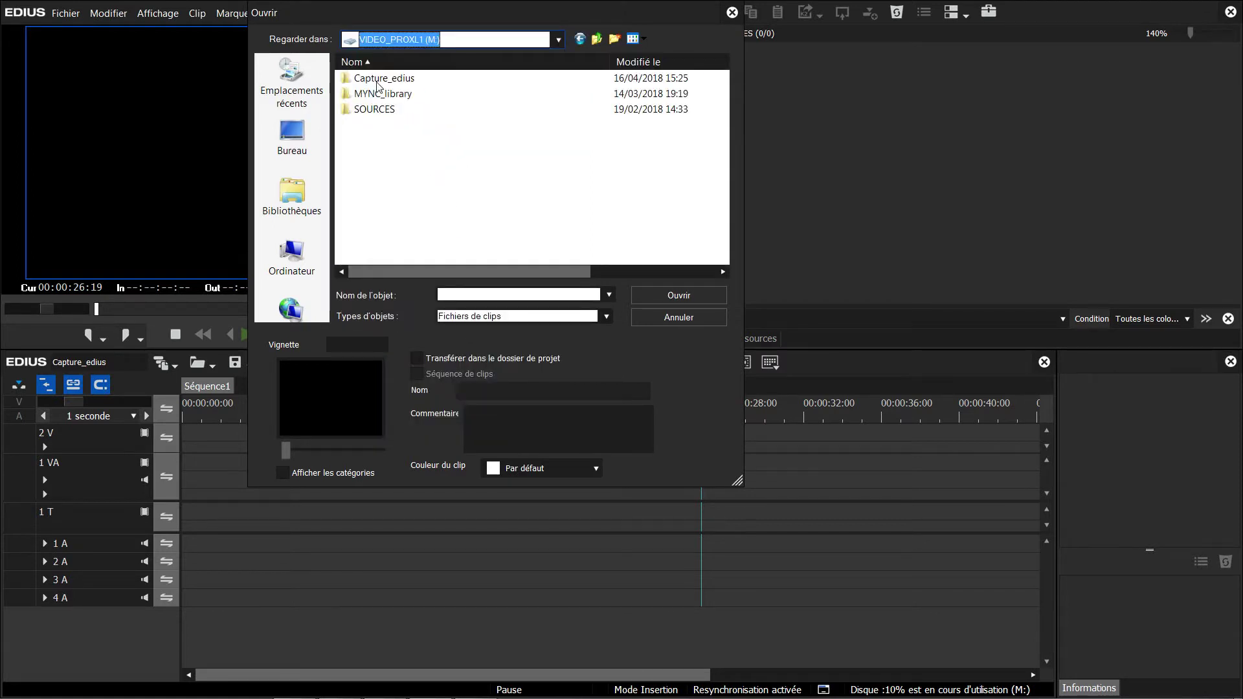
double_click(378, 110)
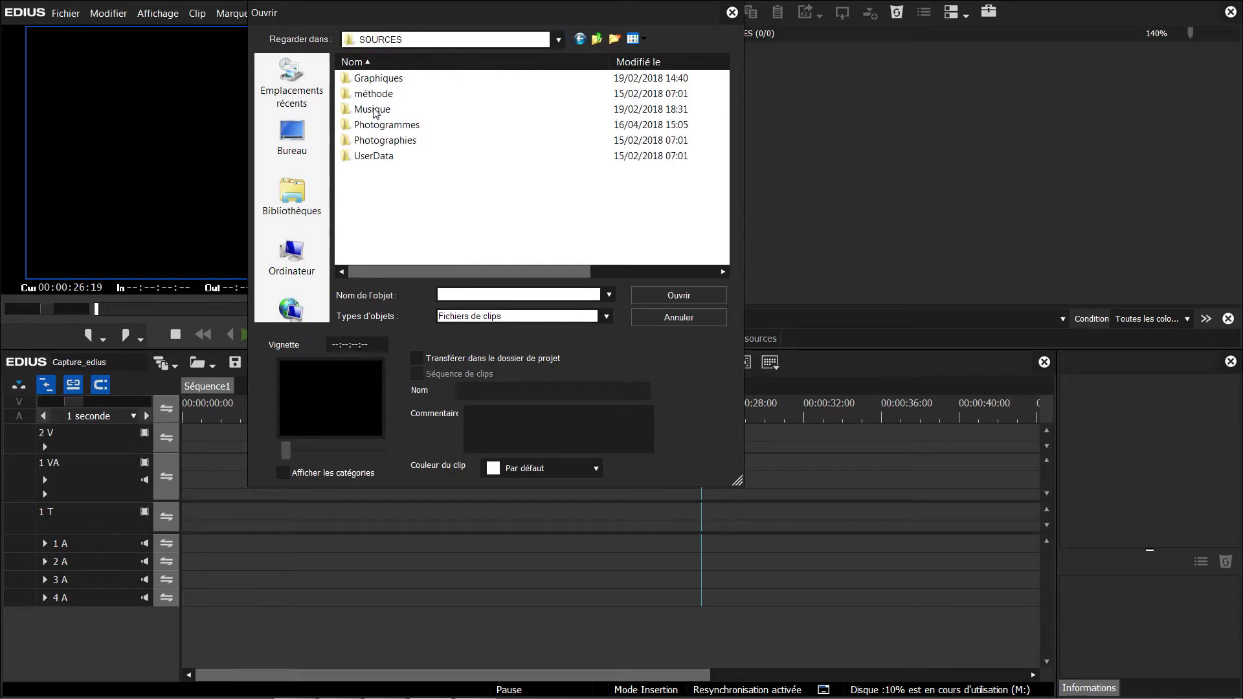
double_click(382, 140)
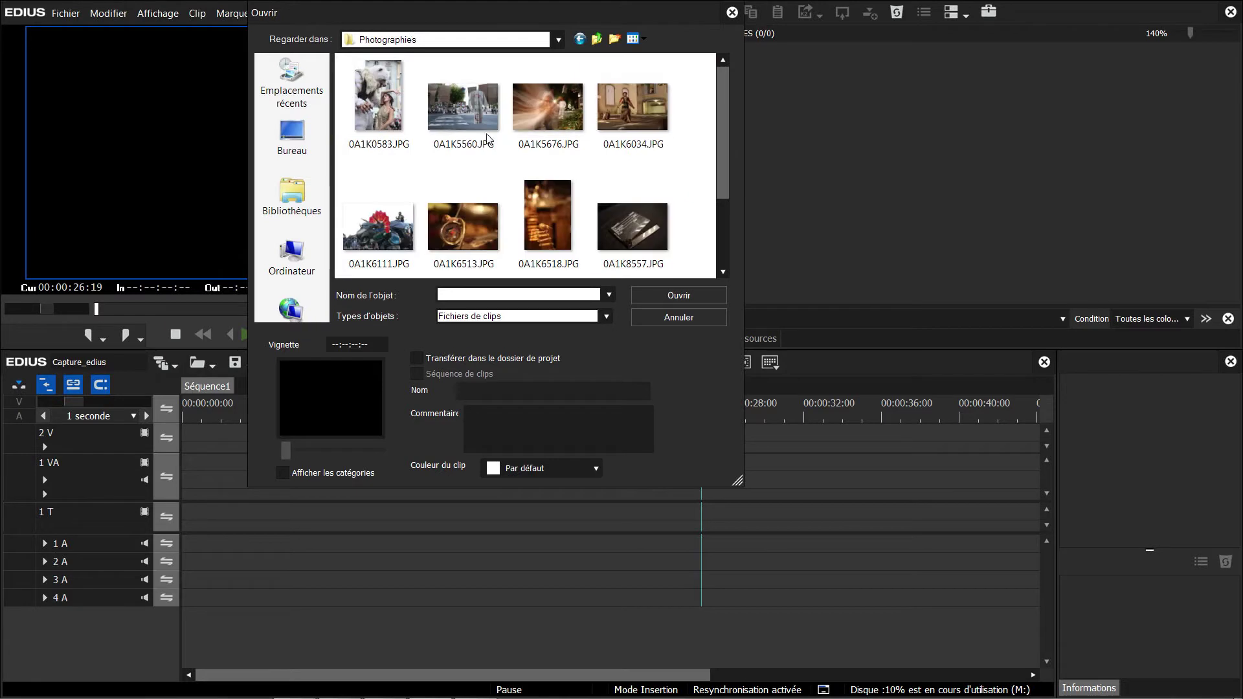
Import the photos 0A1K6513.JPG and 0A1K8557.JPG into the bin with "Transférer dans le dossier de projet" enabled.
left_click(471, 236)
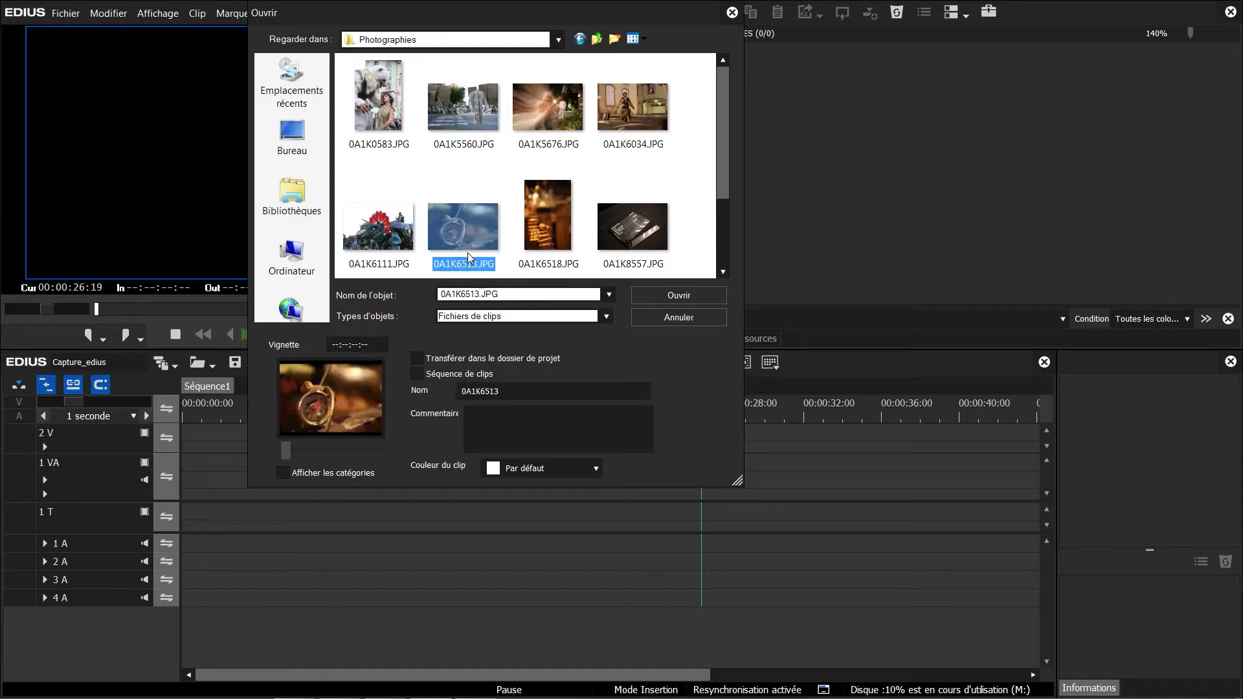
left_click(415, 358)
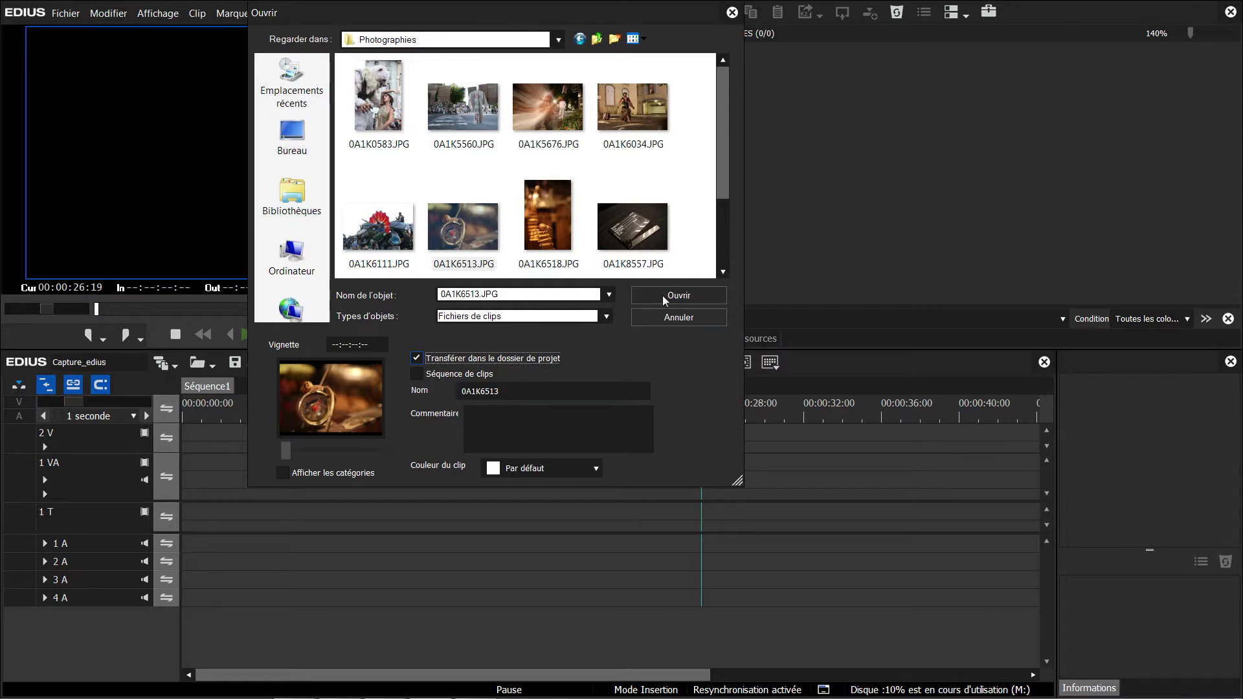
mouse_move(471, 247)
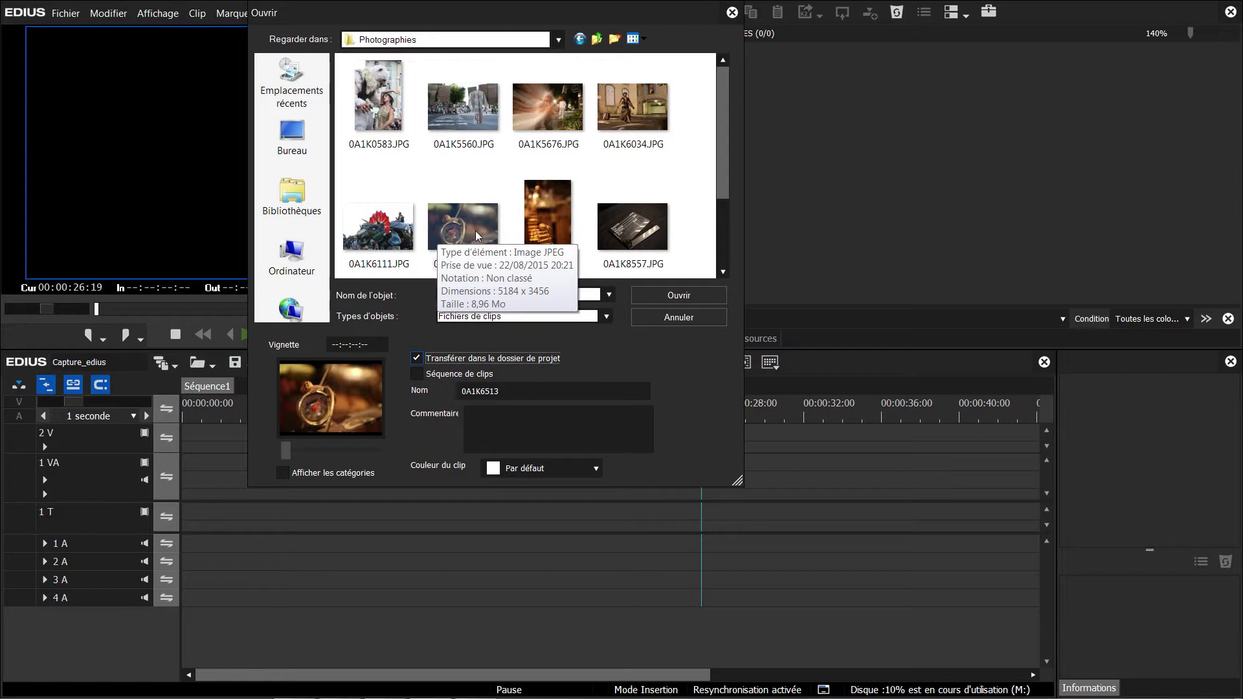
left_click(475, 231)
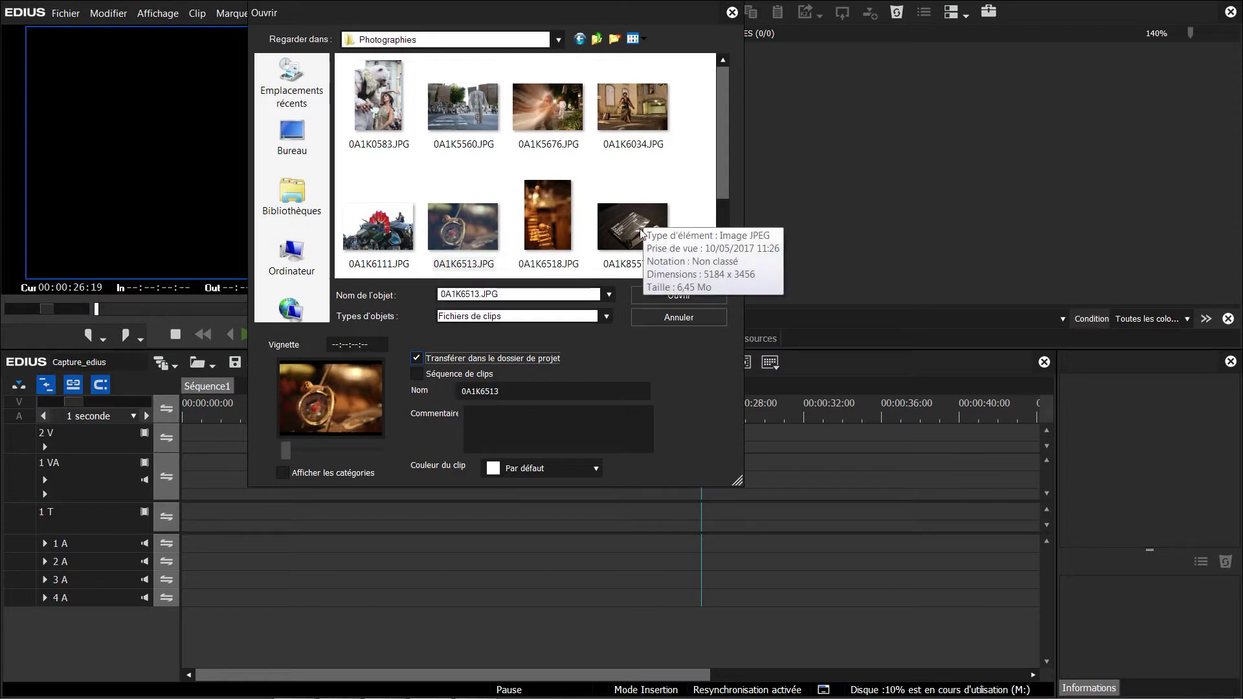
left_click(641, 233, "ctrl")
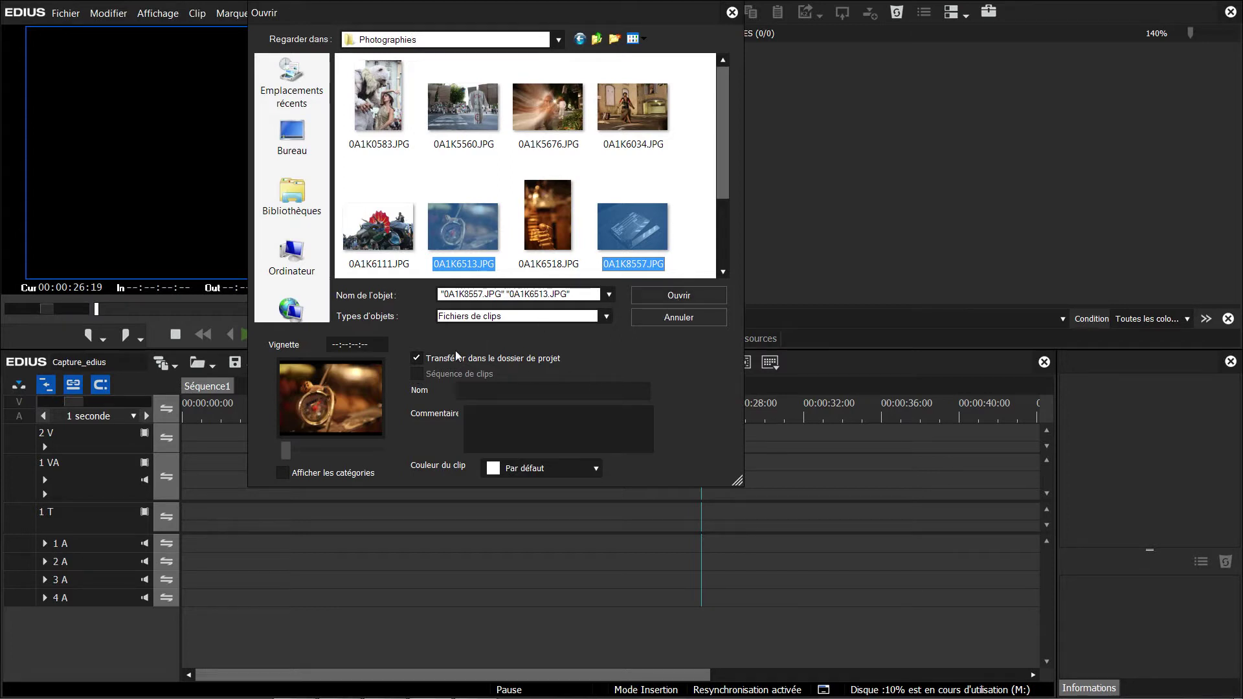
left_click(674, 295)
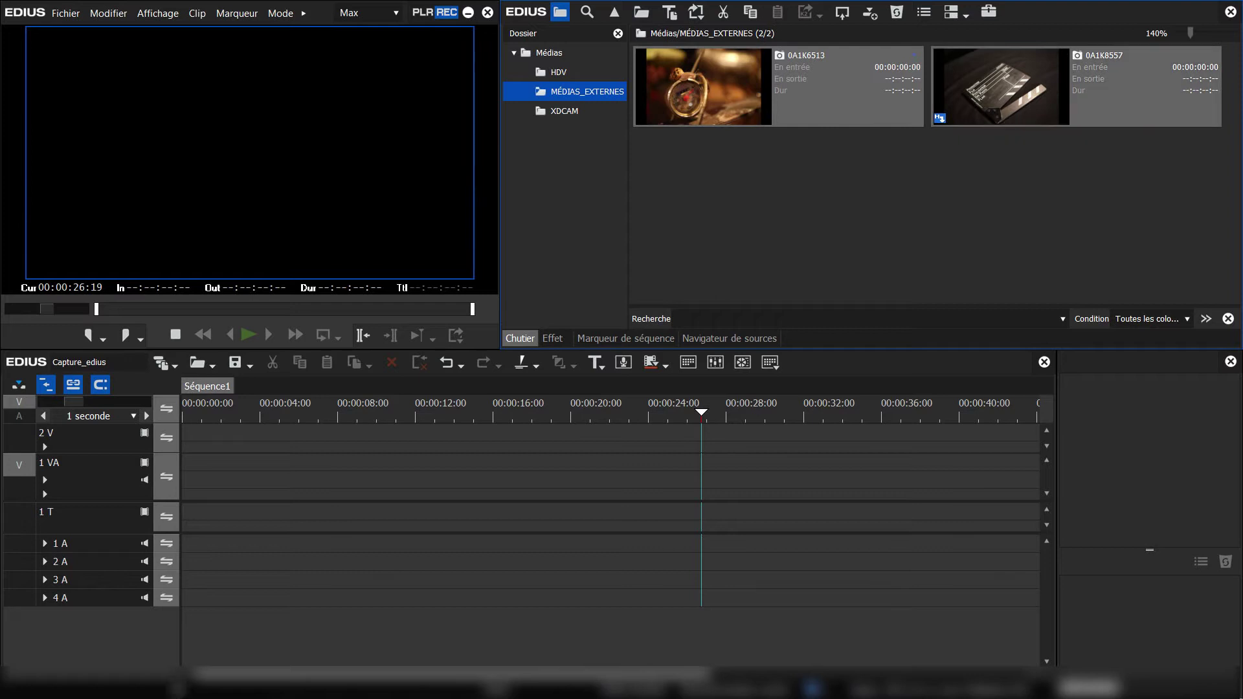
In Windows Explorer, check the copied photos in the Capture_edius\Transferred folder on the M: drive, and minimise the window.
left_click(114, 684)
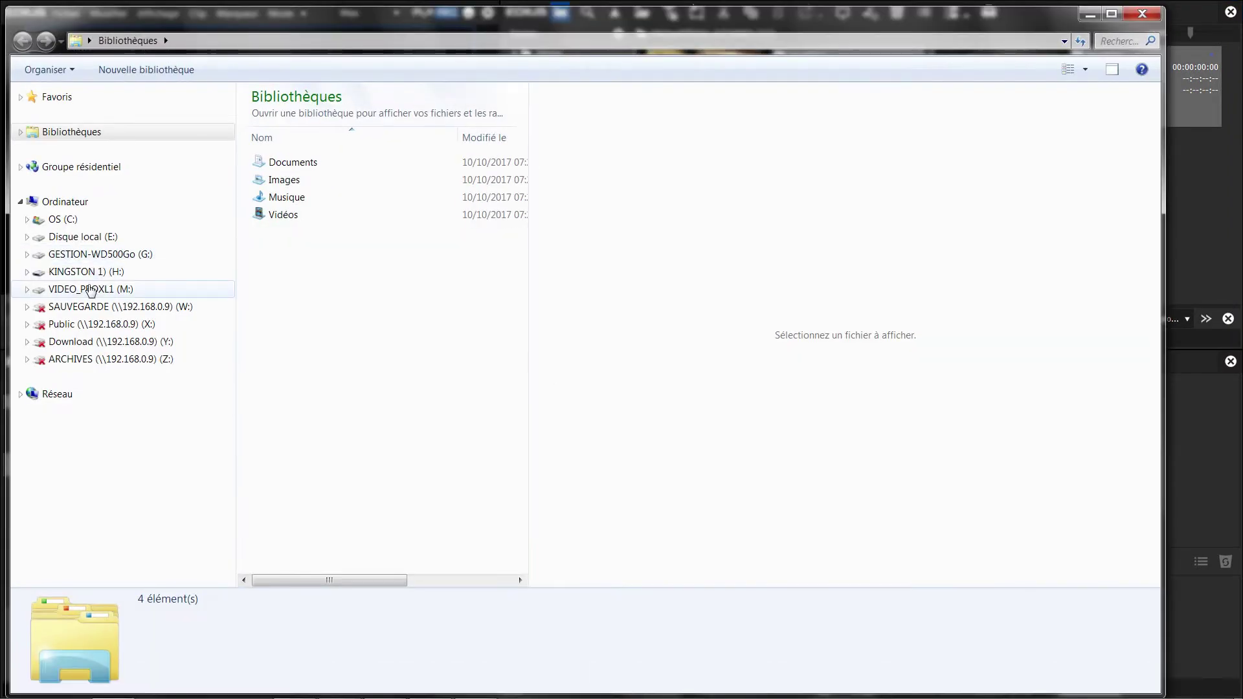
left_click(91, 289)
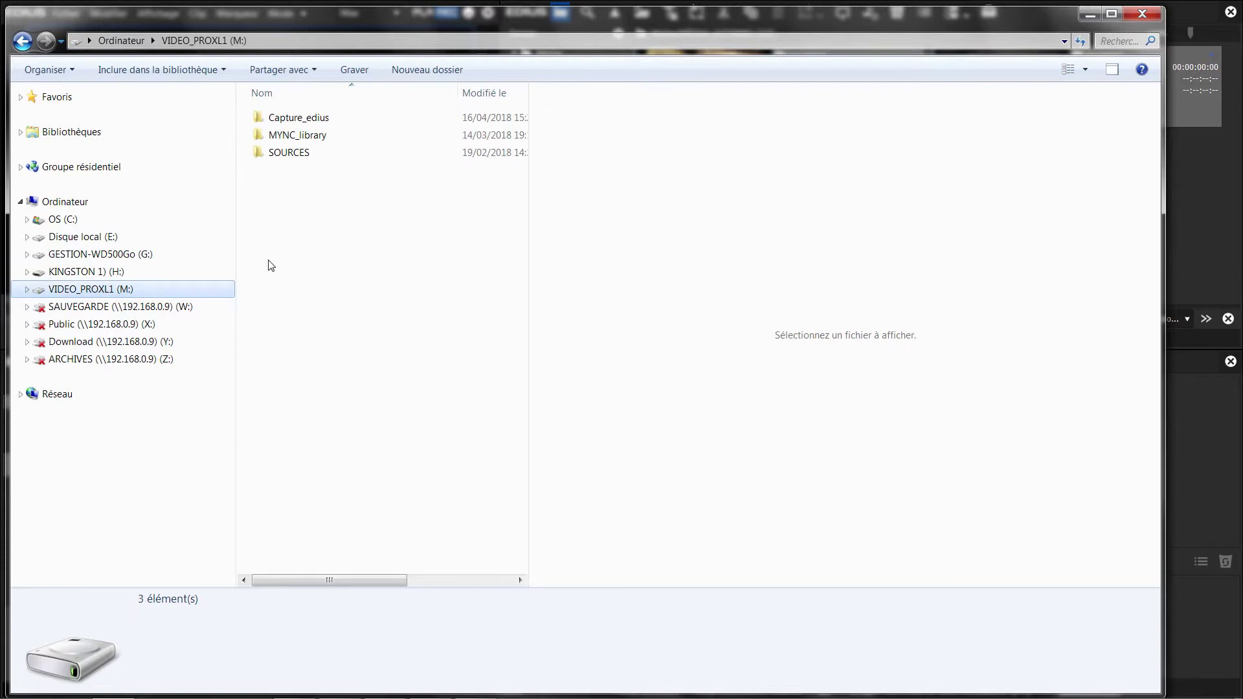
double_click(289, 119)
double_click(280, 136)
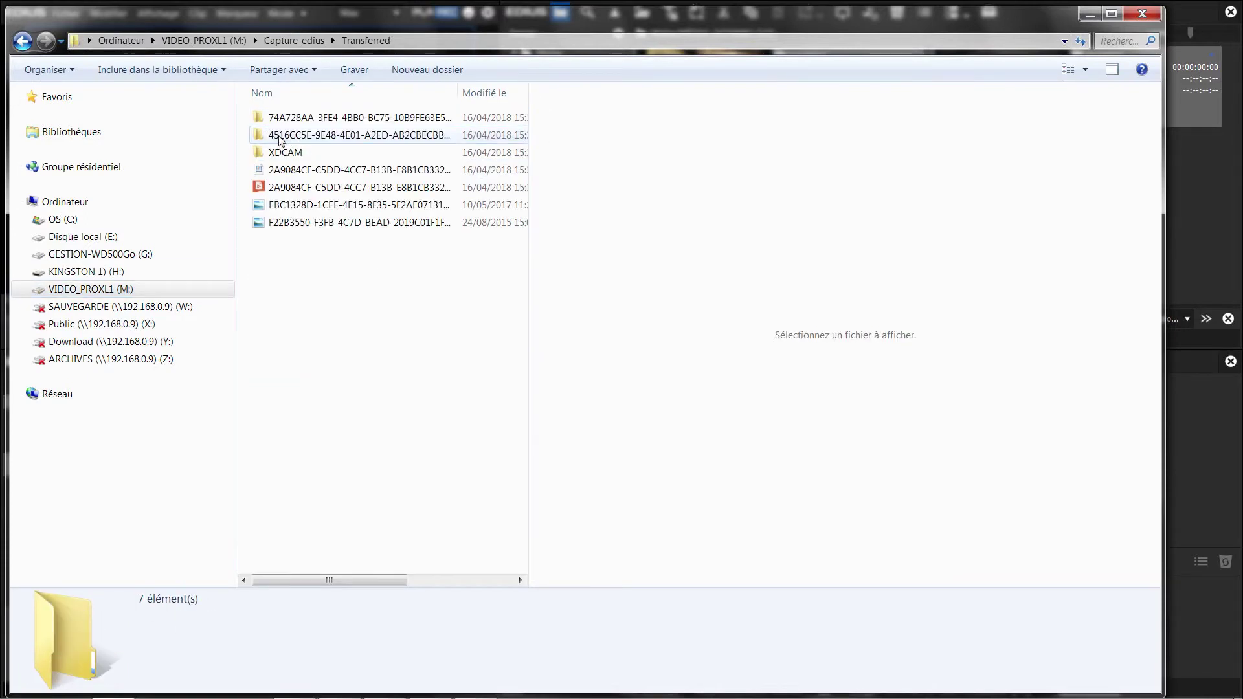
left_click(308, 223)
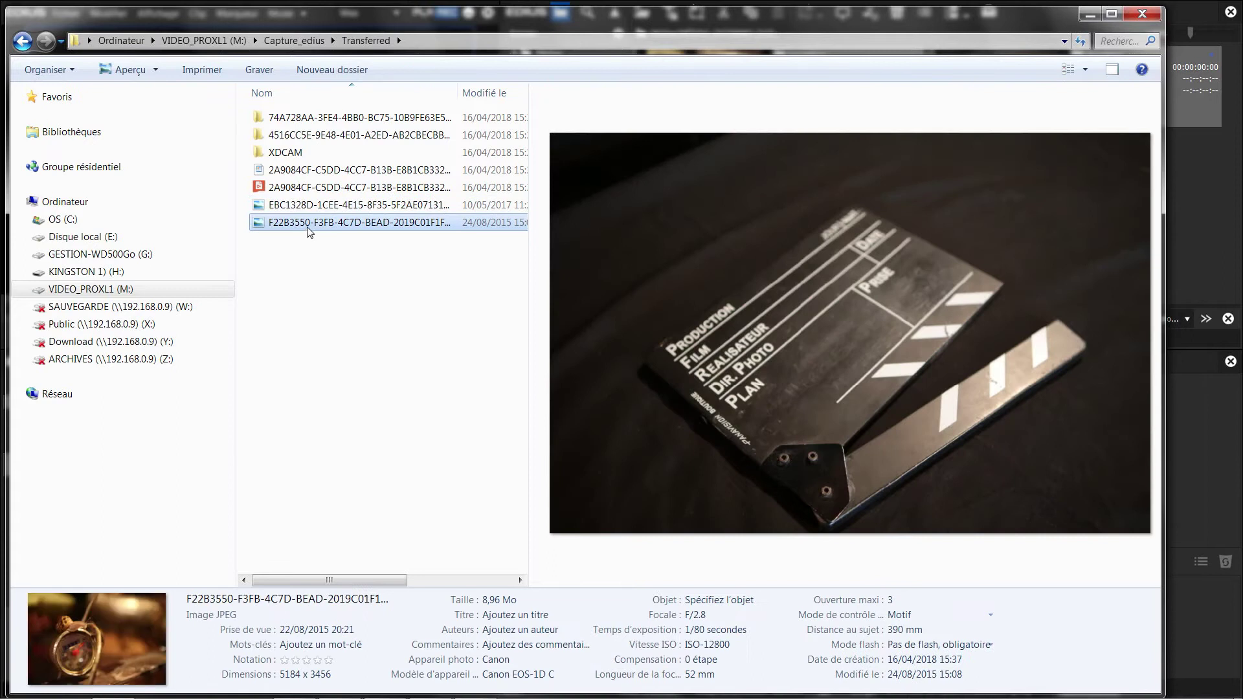
key("Up")
key("Down")
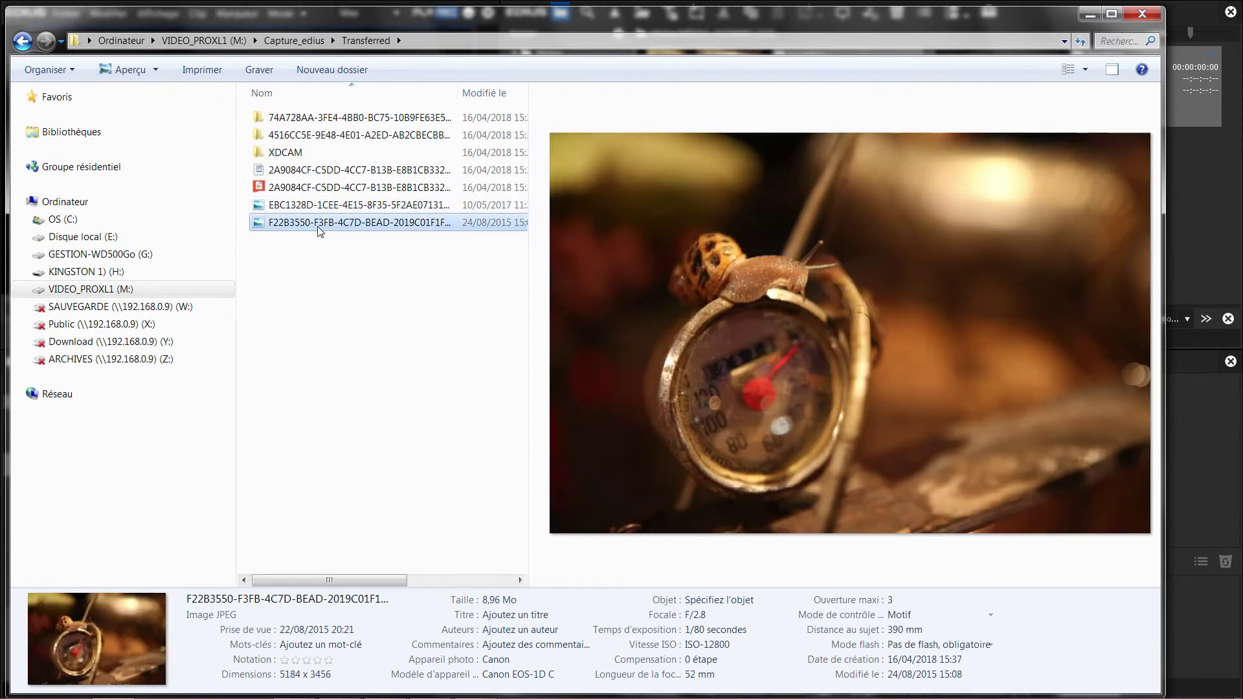
left_click(1089, 16)
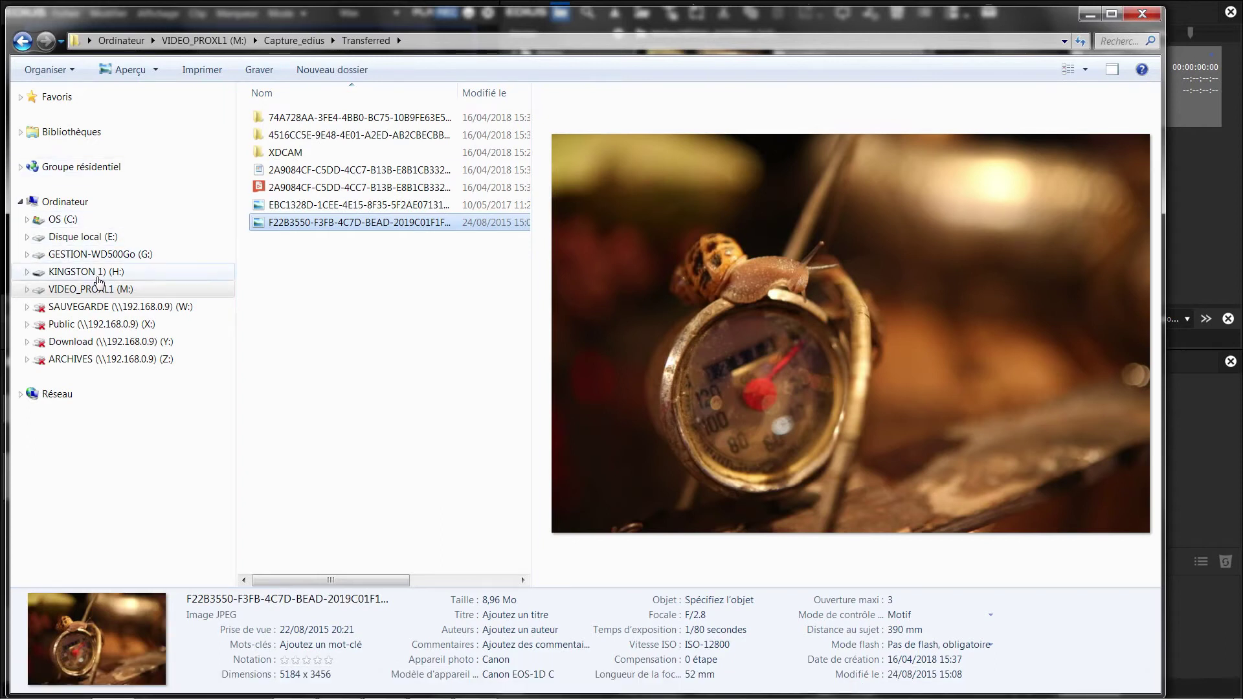
In Windows Explorer, browse to SOURCES\Musique on the M: drive and preview the audio file caméra vidéo_ld_rêve.mp3.
left_click(103, 289)
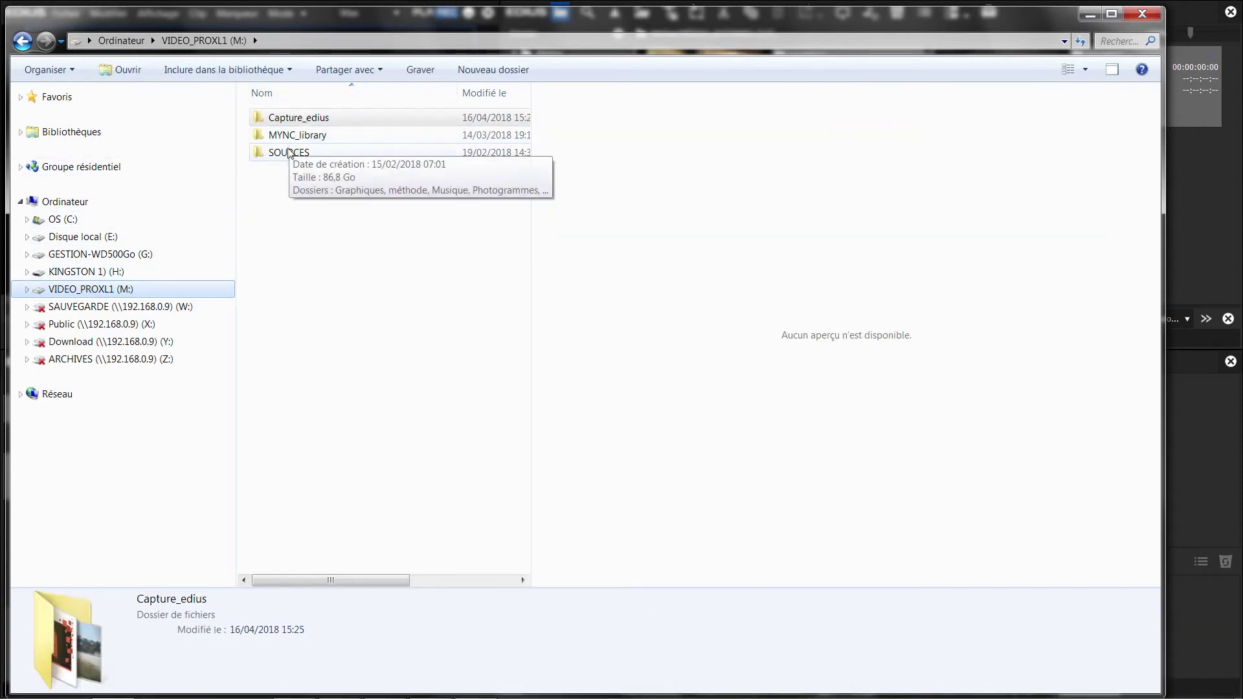
left_click(290, 154)
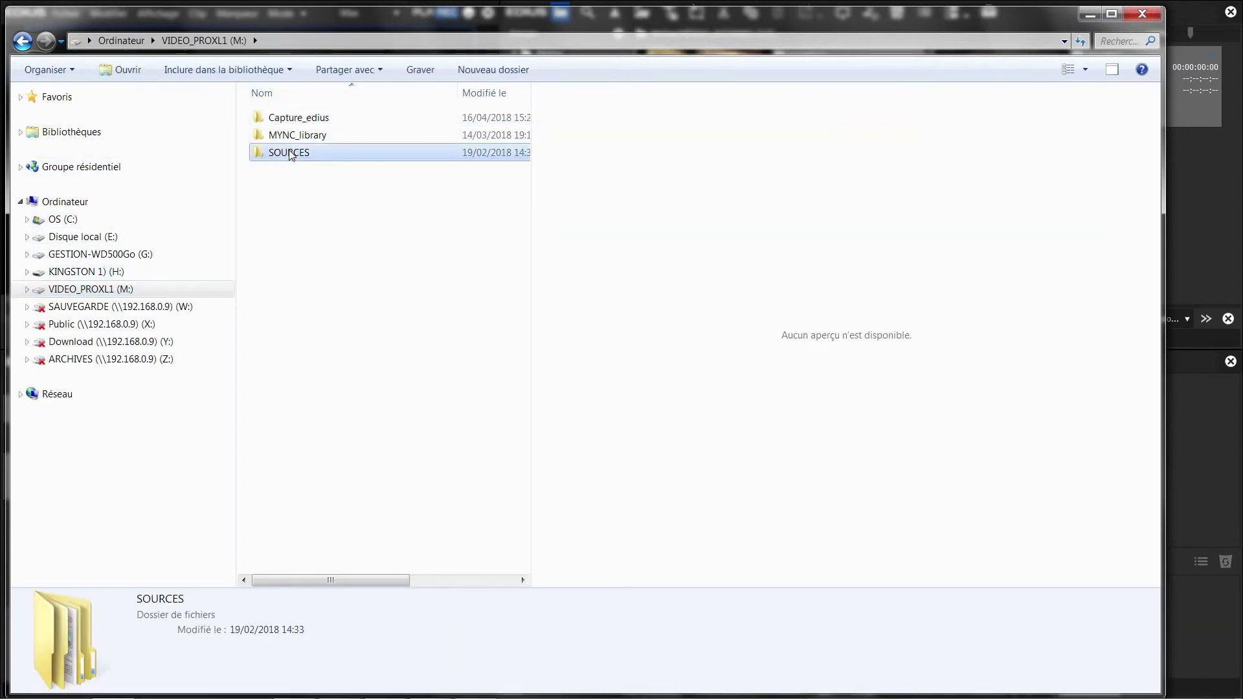
double_click(289, 153)
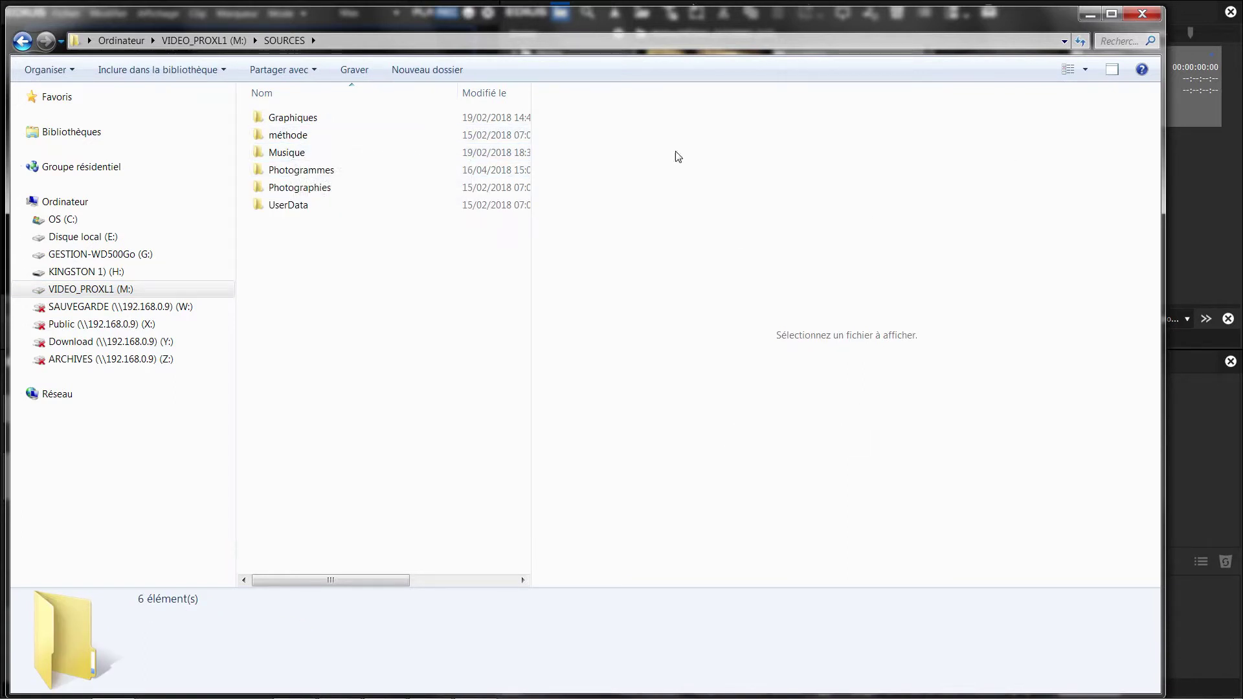
double_click(286, 153)
left_click(305, 172)
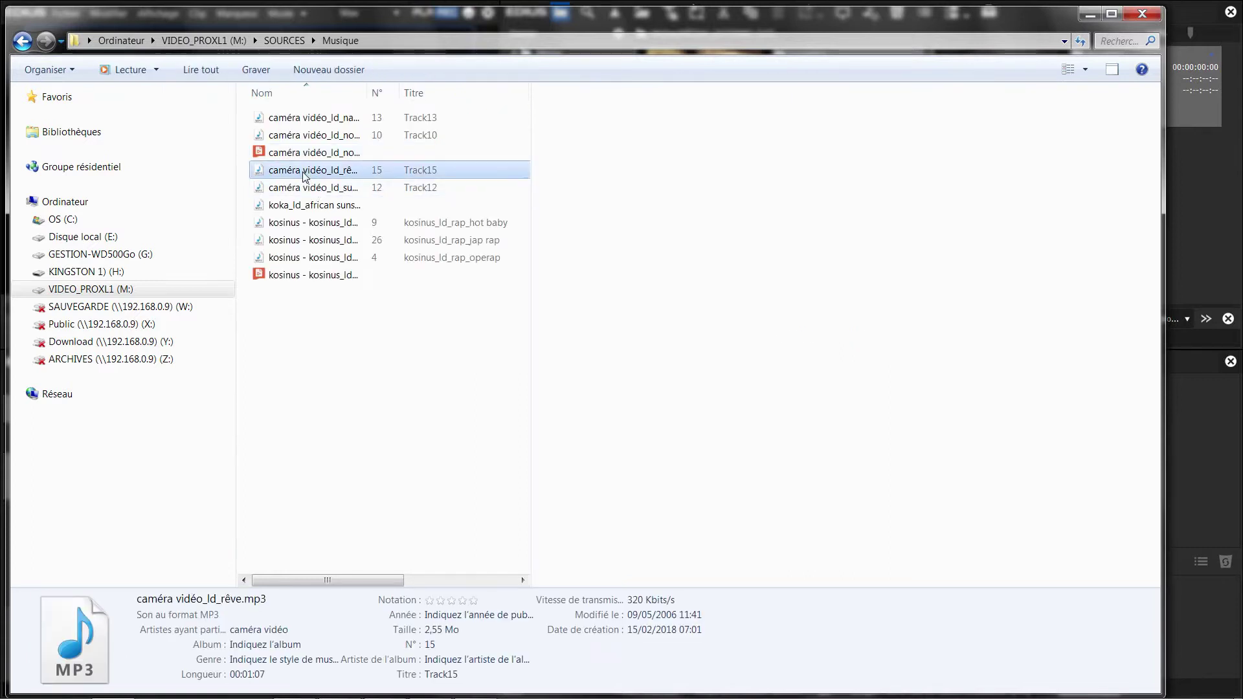
left_click(846, 567)
left_click(845, 567)
Narrow the Explorer window, add caméra vidéo_ld_rêve.mp3 to the MÉDIAS_EXTERNES bin, and look up the clip's project-folder transfer command.
left_click_drag(265, 178, 1184, 220)
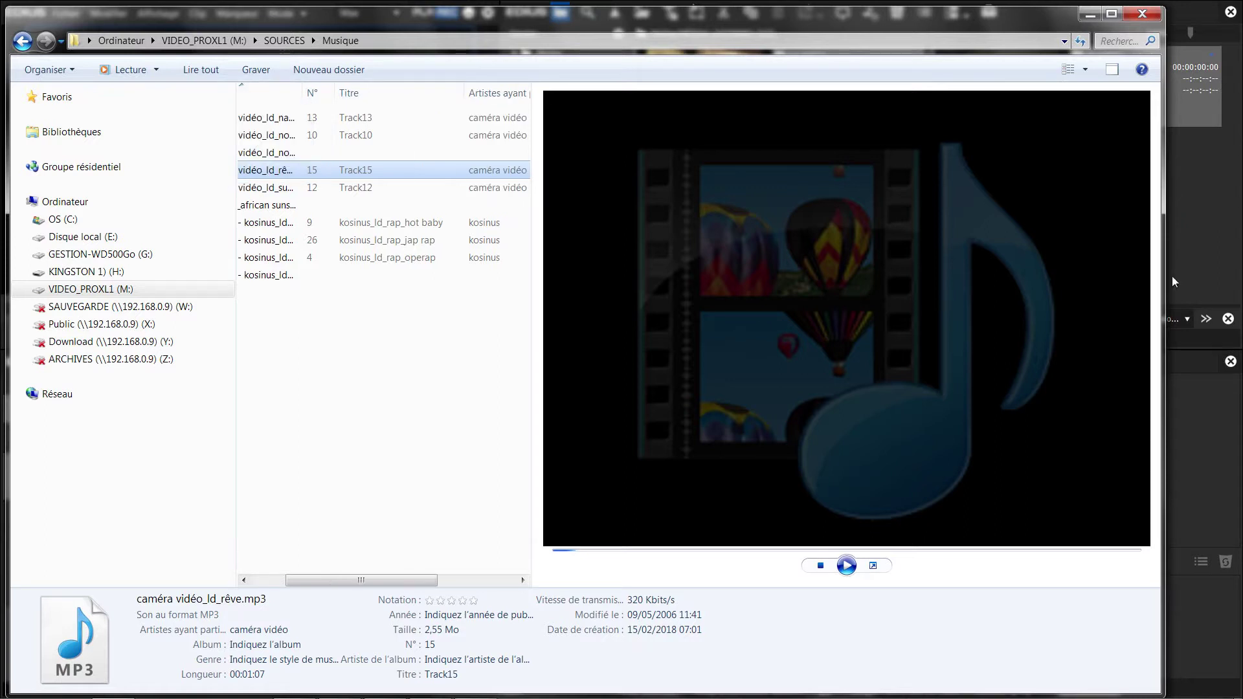
left_click_drag(1165, 285, 593, 301)
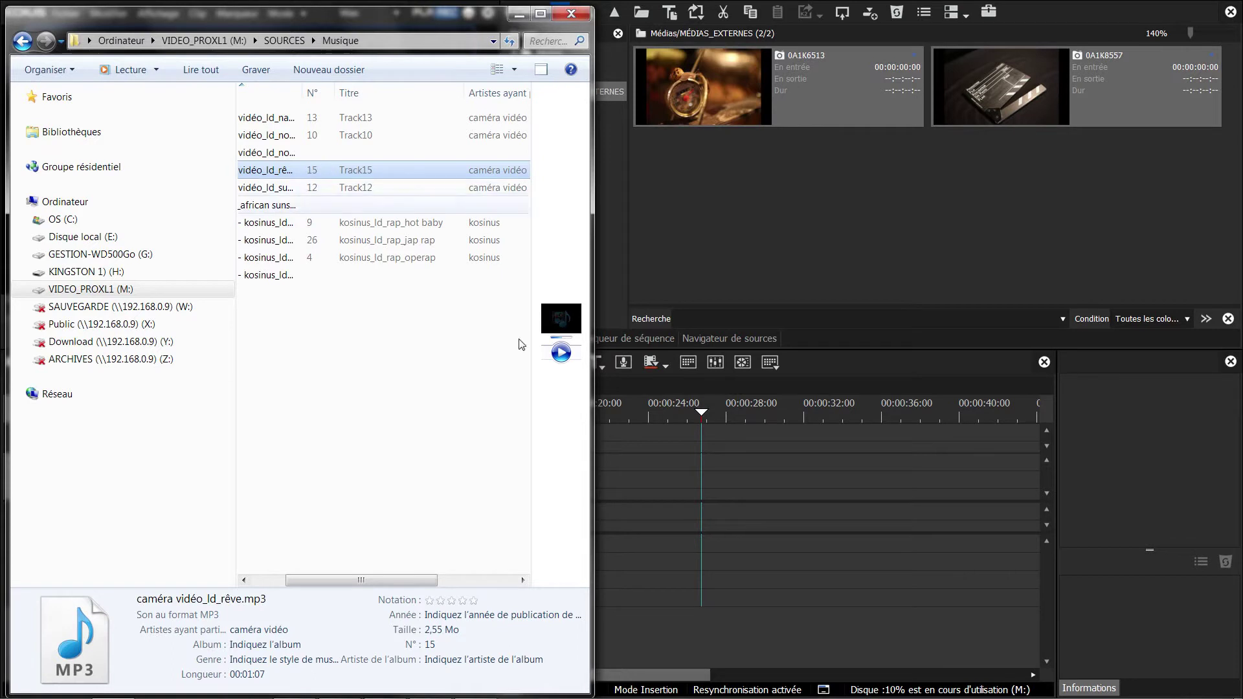
left_click_drag(261, 171, 814, 230)
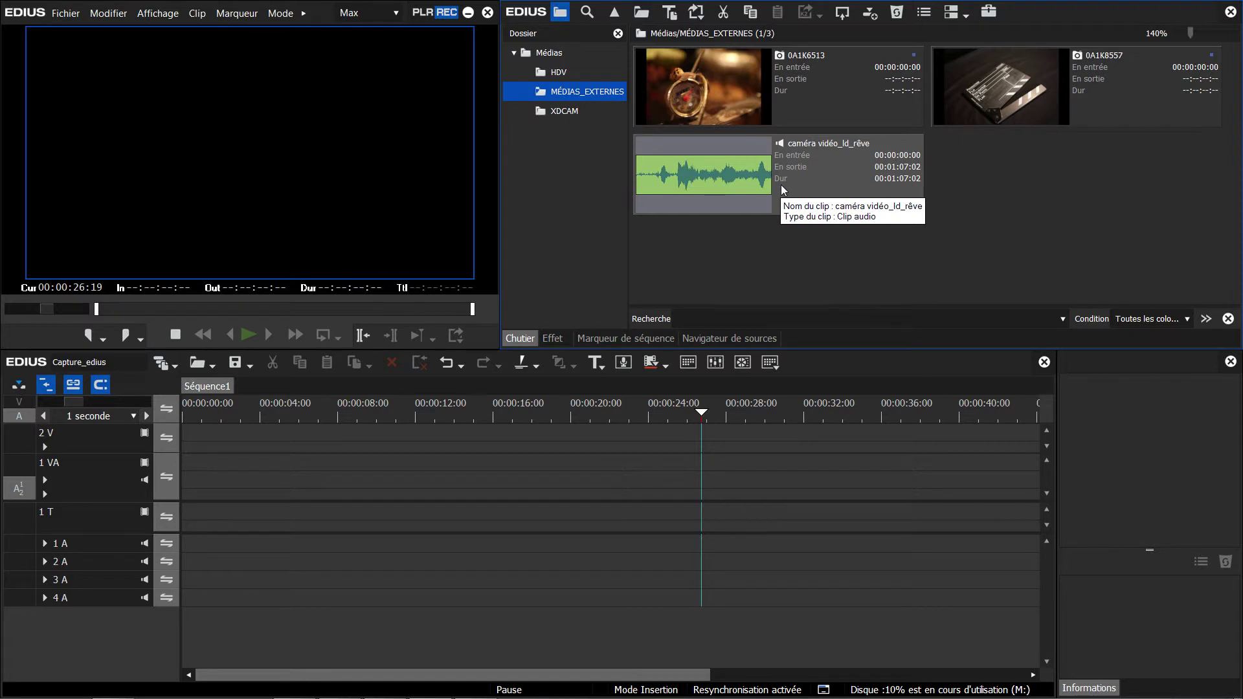
right_click(729, 172)
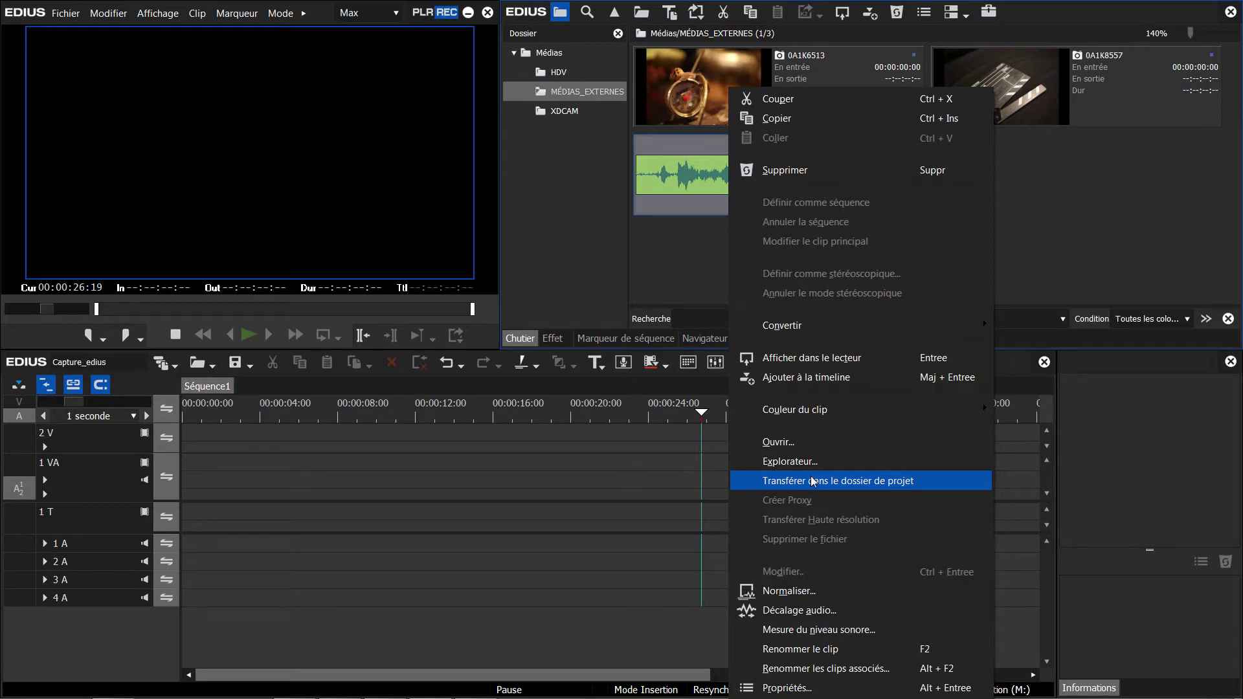
left_click(671, 284)
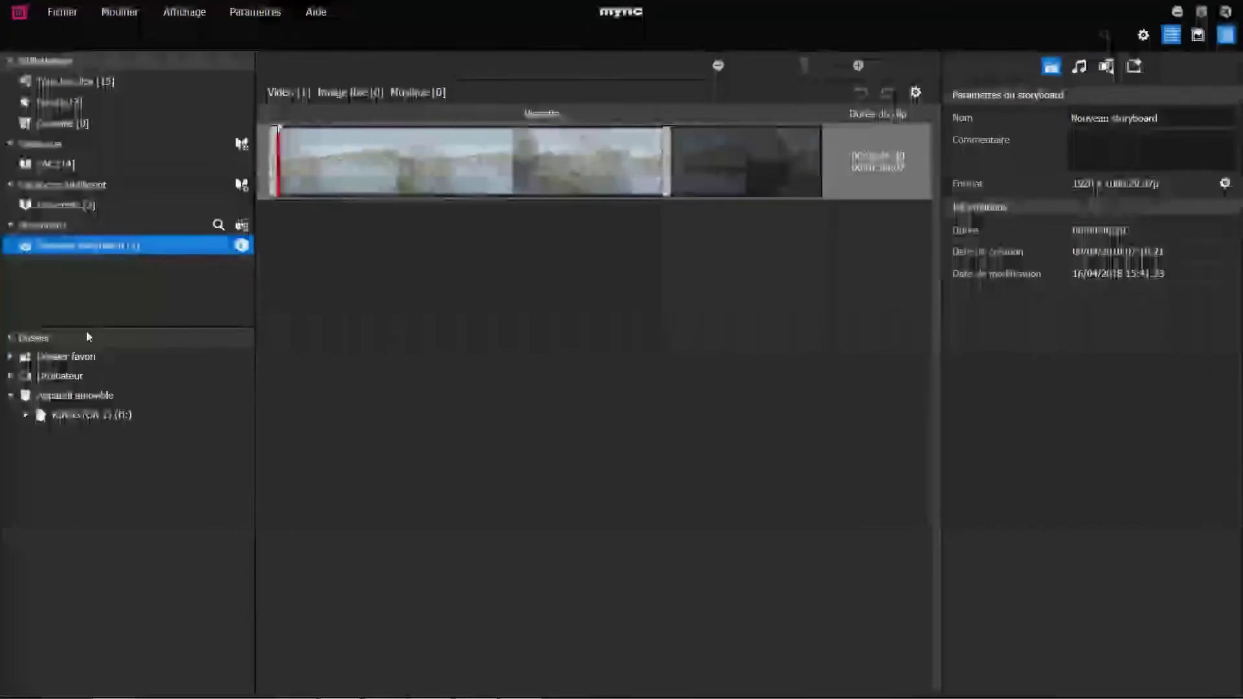
In Mync, display the removable KINGSTON (H:) drive as the import source and expand the computer's drive list.
left_click(87, 417)
left_click(23, 377)
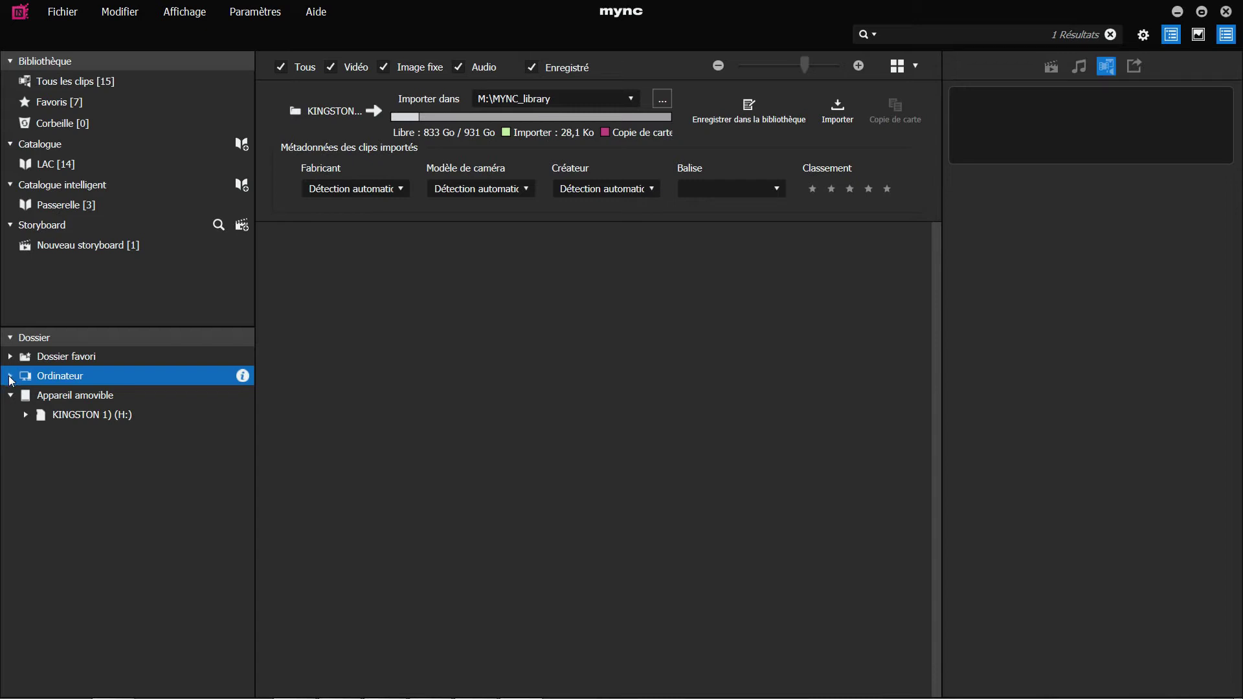
left_click(10, 377)
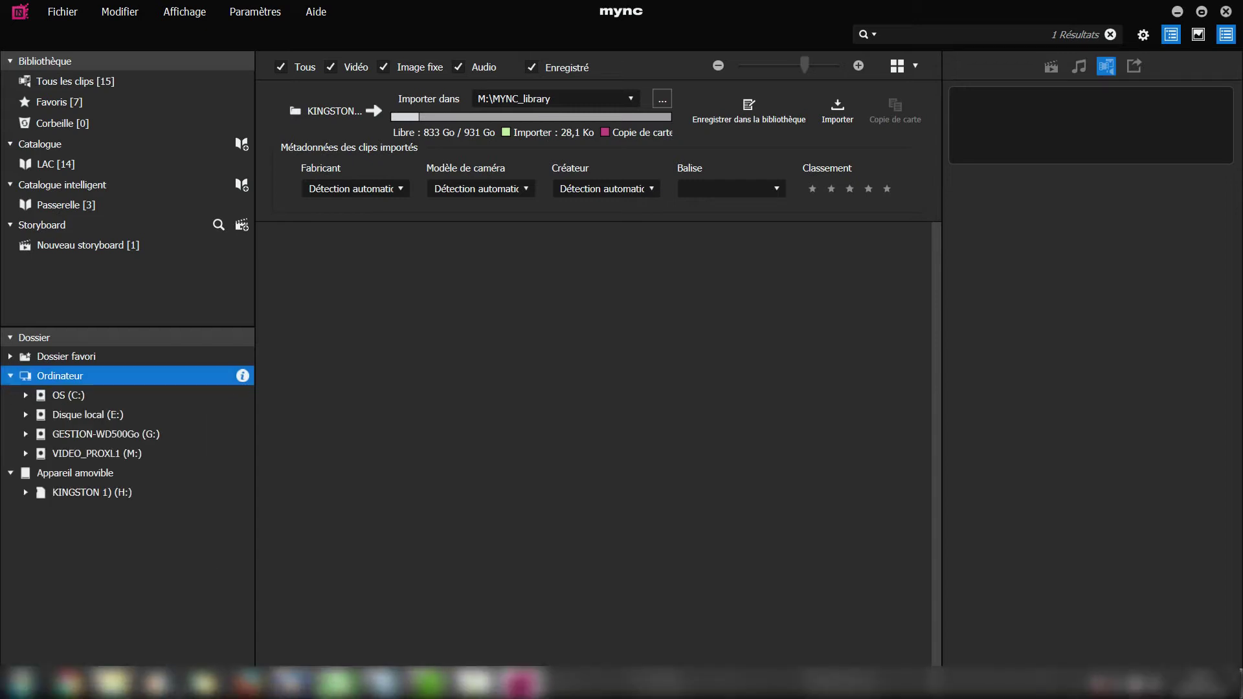
Switch to Windows Explorer, widen its window, and bring the file names in the Musique folder into view.
left_click(113, 684)
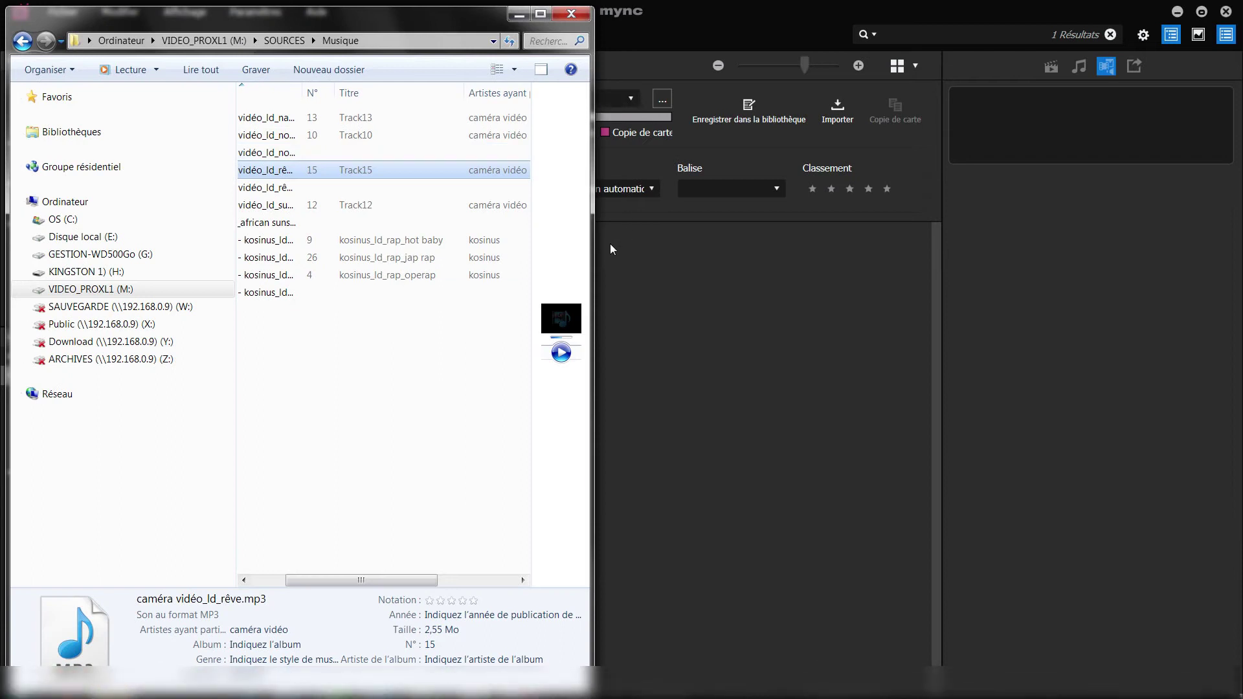
left_click_drag(592, 249, 804, 253)
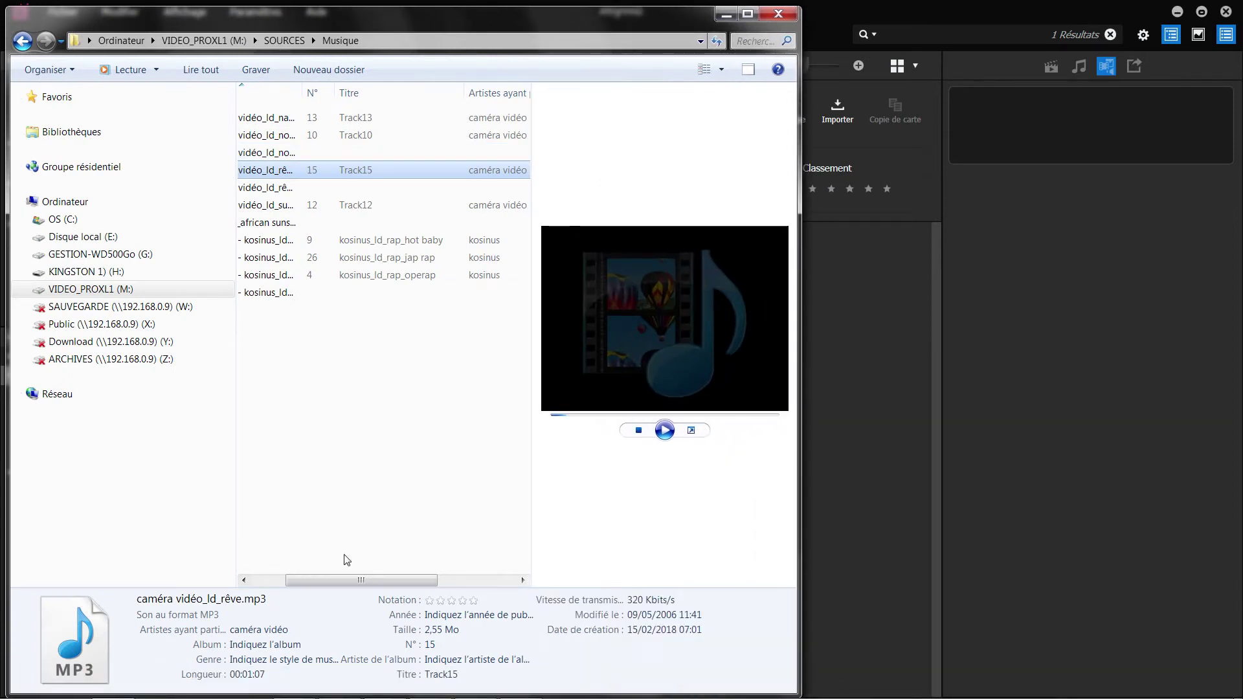
left_click_drag(356, 581, 322, 581)
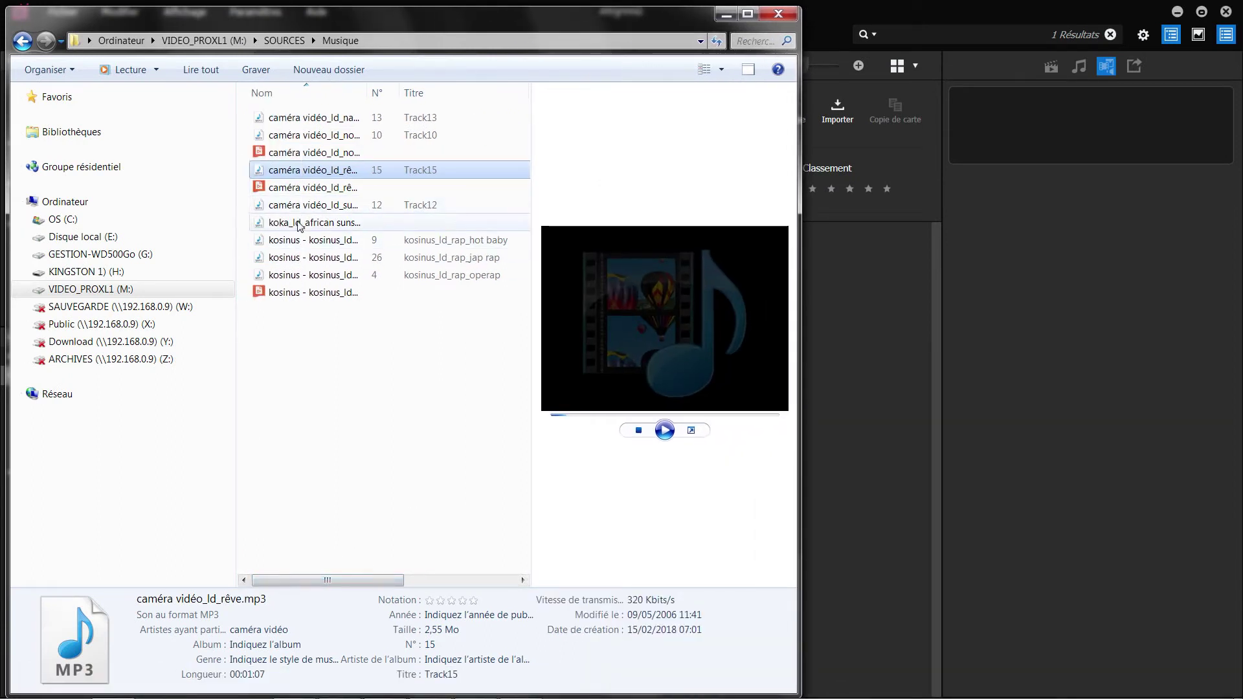
Browse to SOURCES\Photographies on the M: drive and preview the photos 0A1K6111.JPG and 0A1K8557.JPG.
left_click(97, 274)
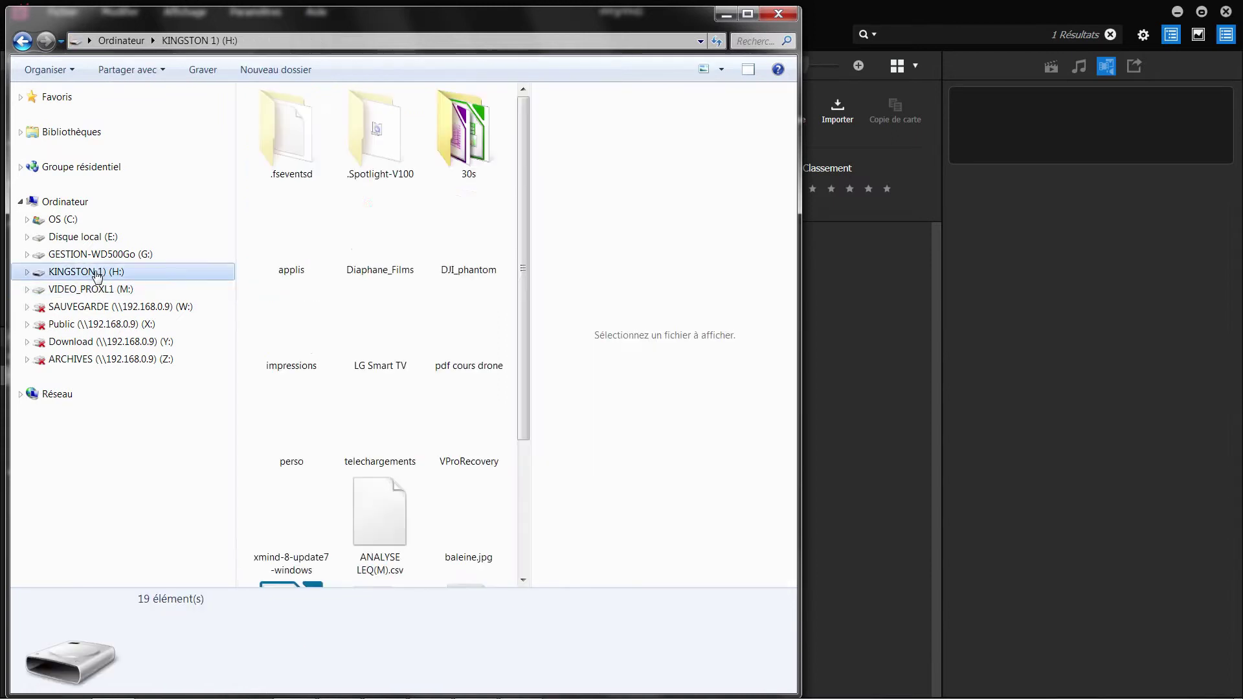
left_click(90, 289)
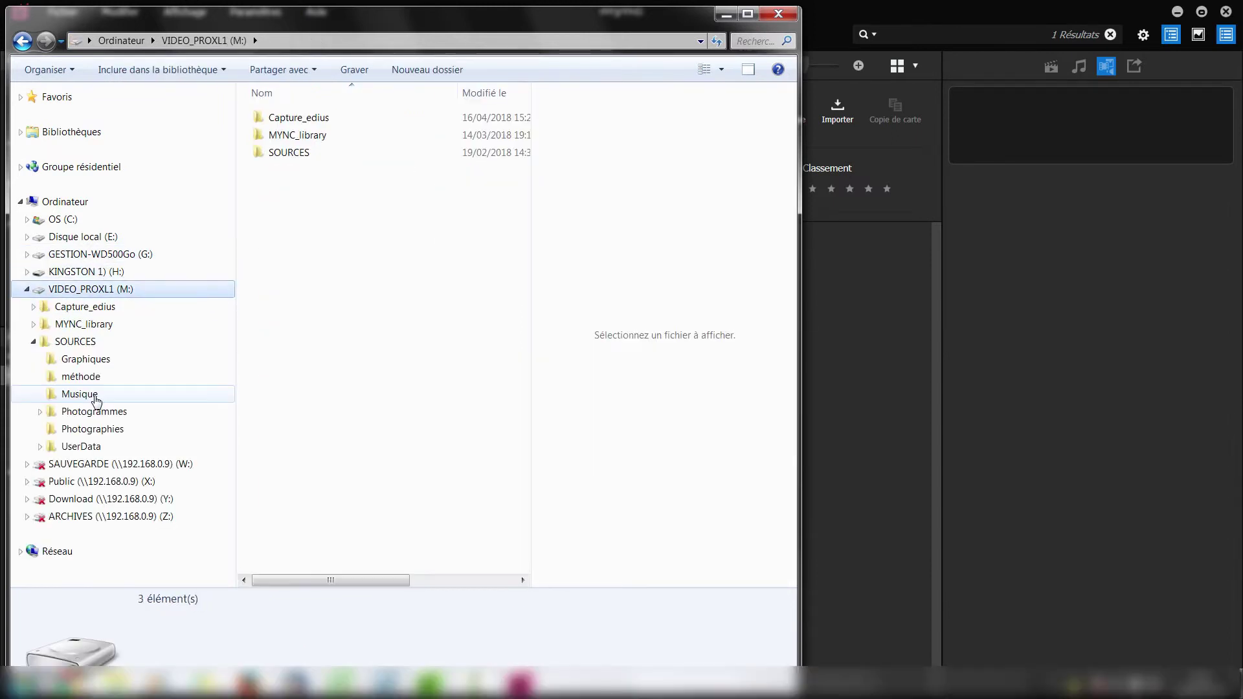
left_click(96, 412)
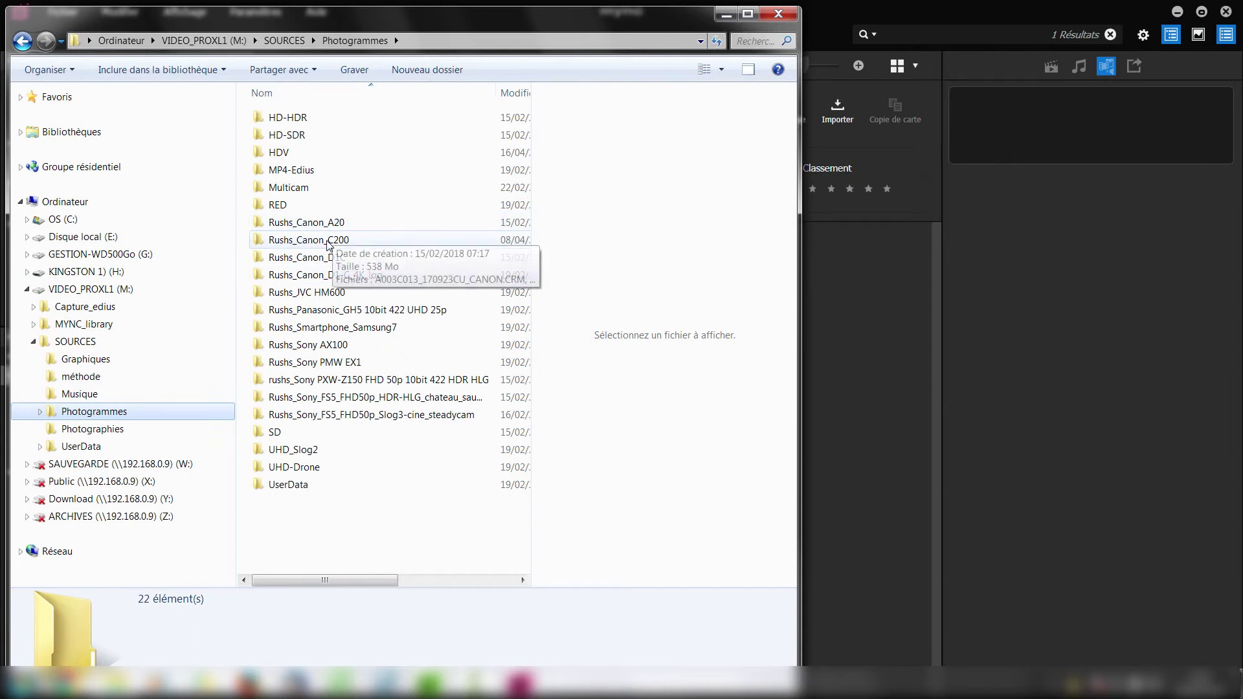
left_click(135, 428)
left_click(375, 215)
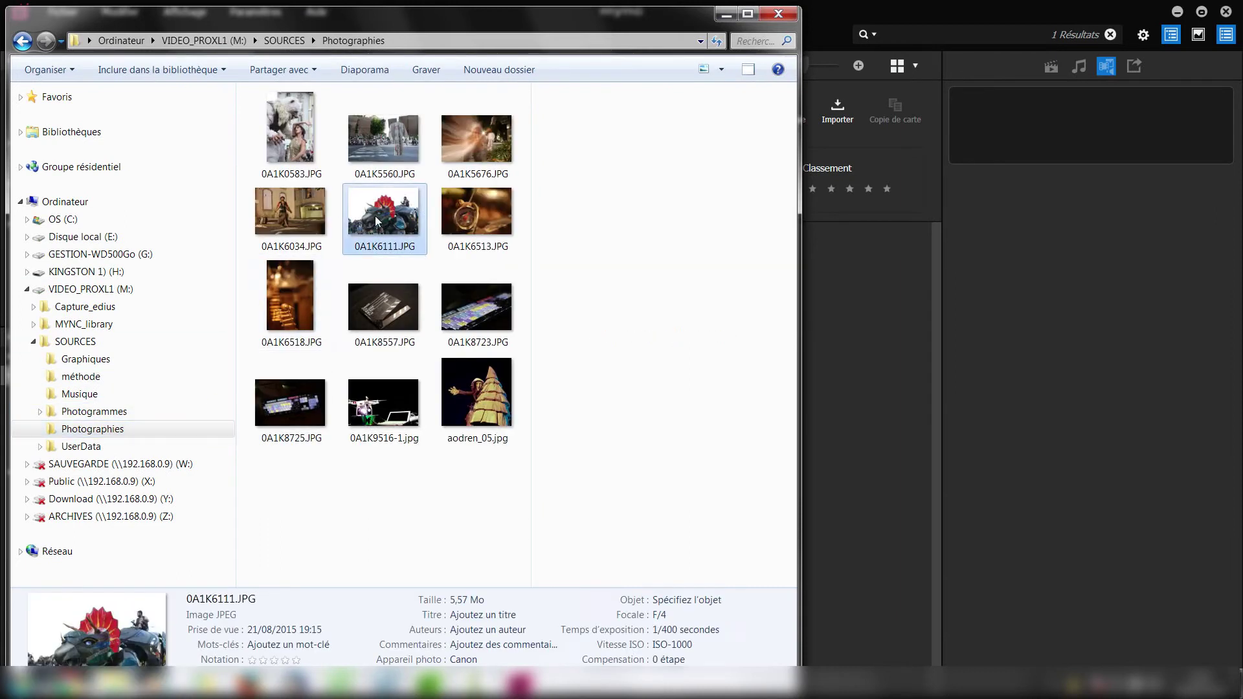
left_click(387, 298)
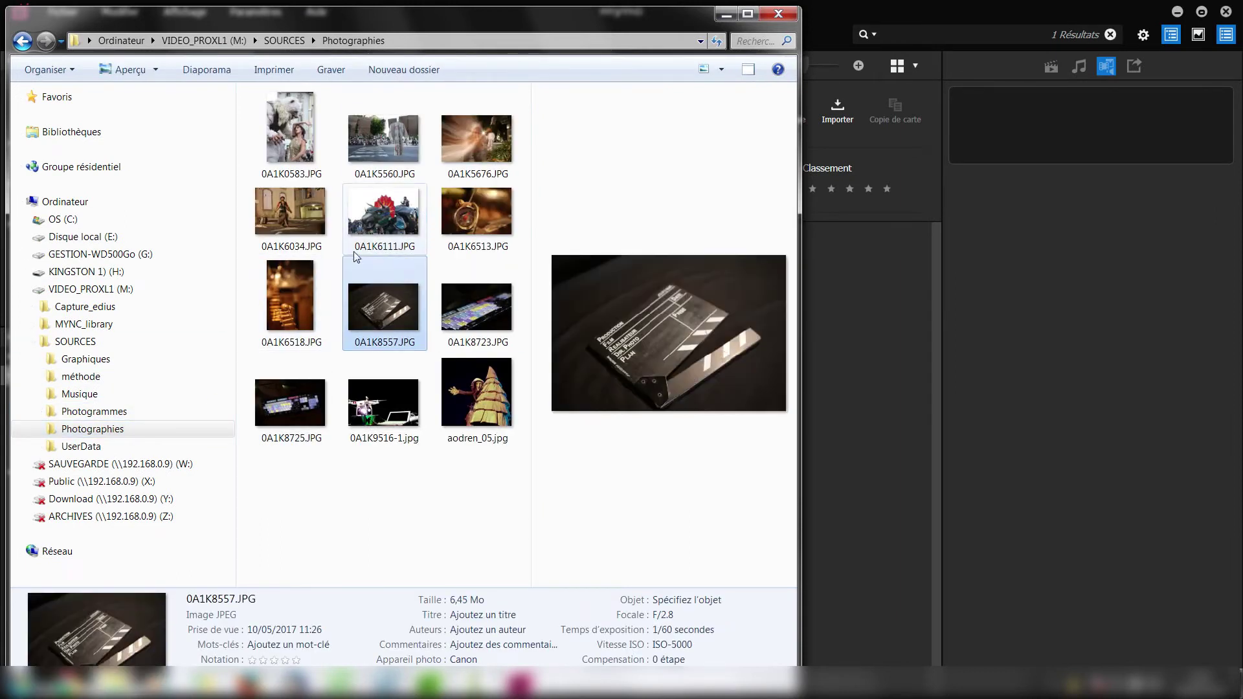
left_click(384, 221)
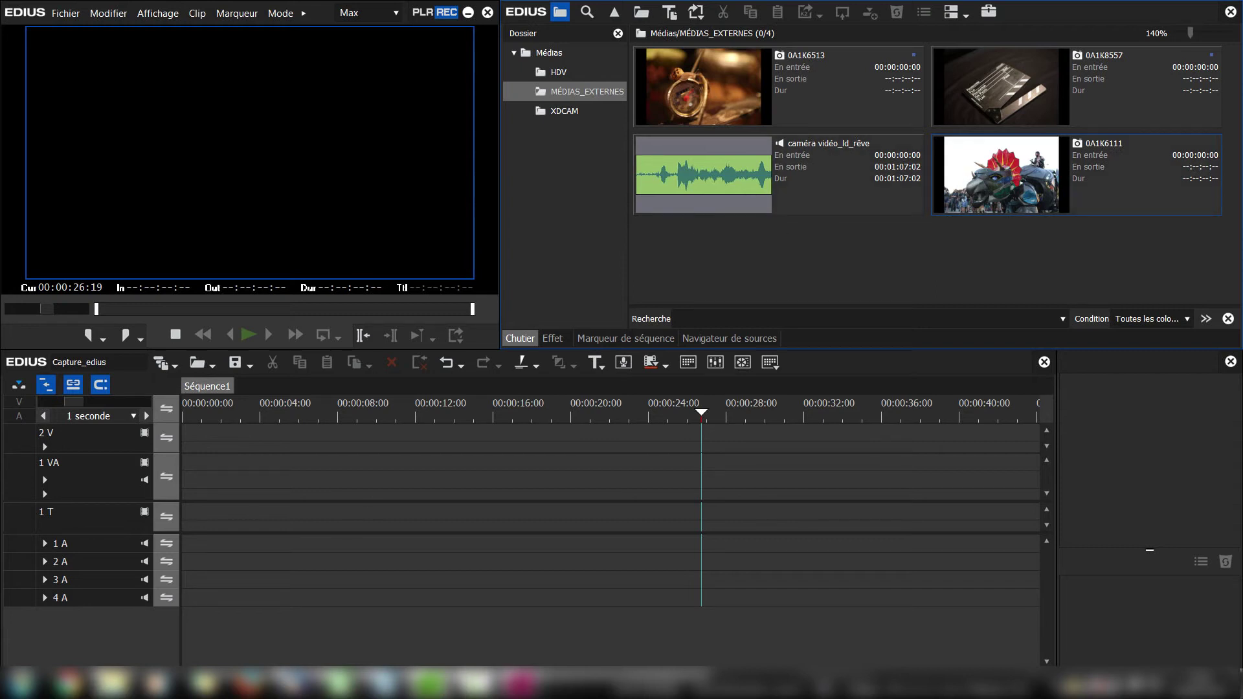
In Windows Explorer, open the SOURCES\Photogrammes\RED folder on the M: drive.
left_click(113, 684)
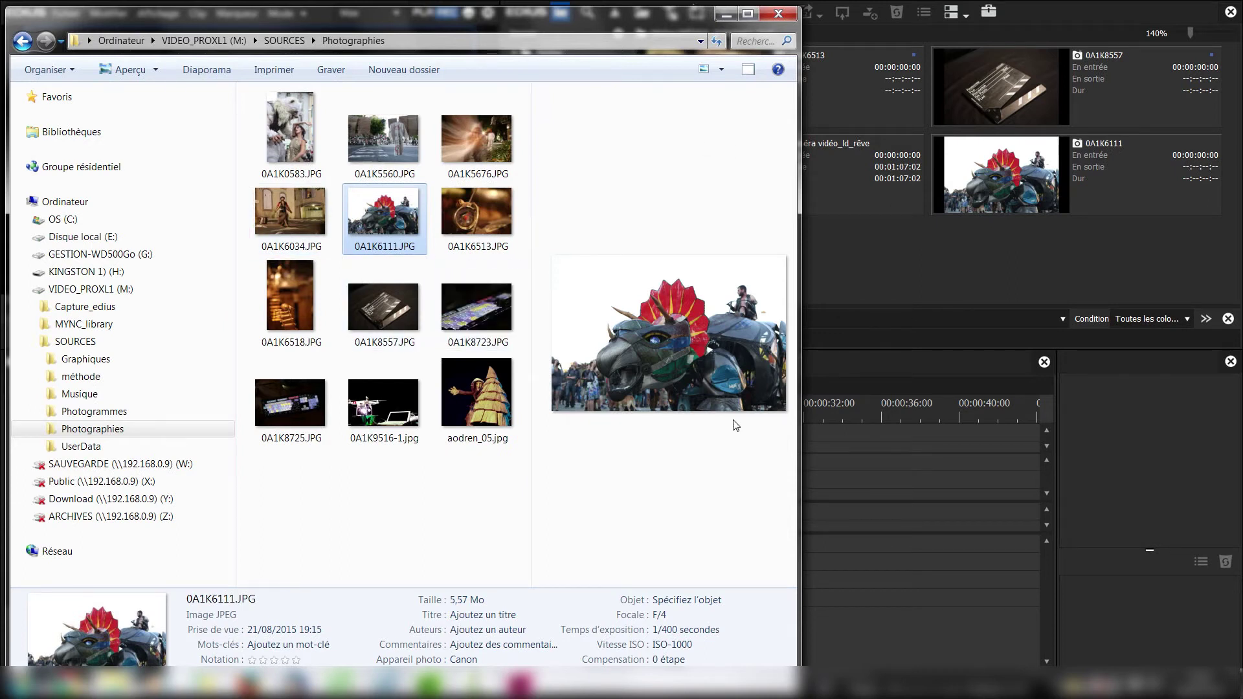
left_click(865, 317)
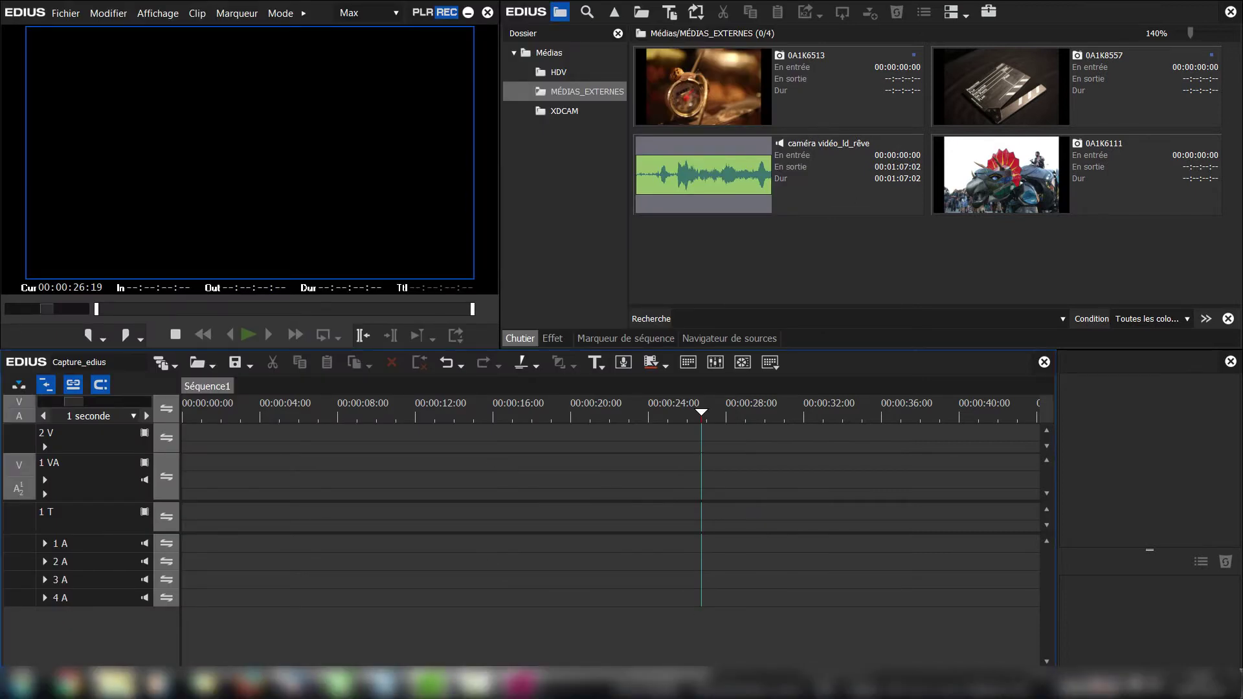
left_click(111, 683)
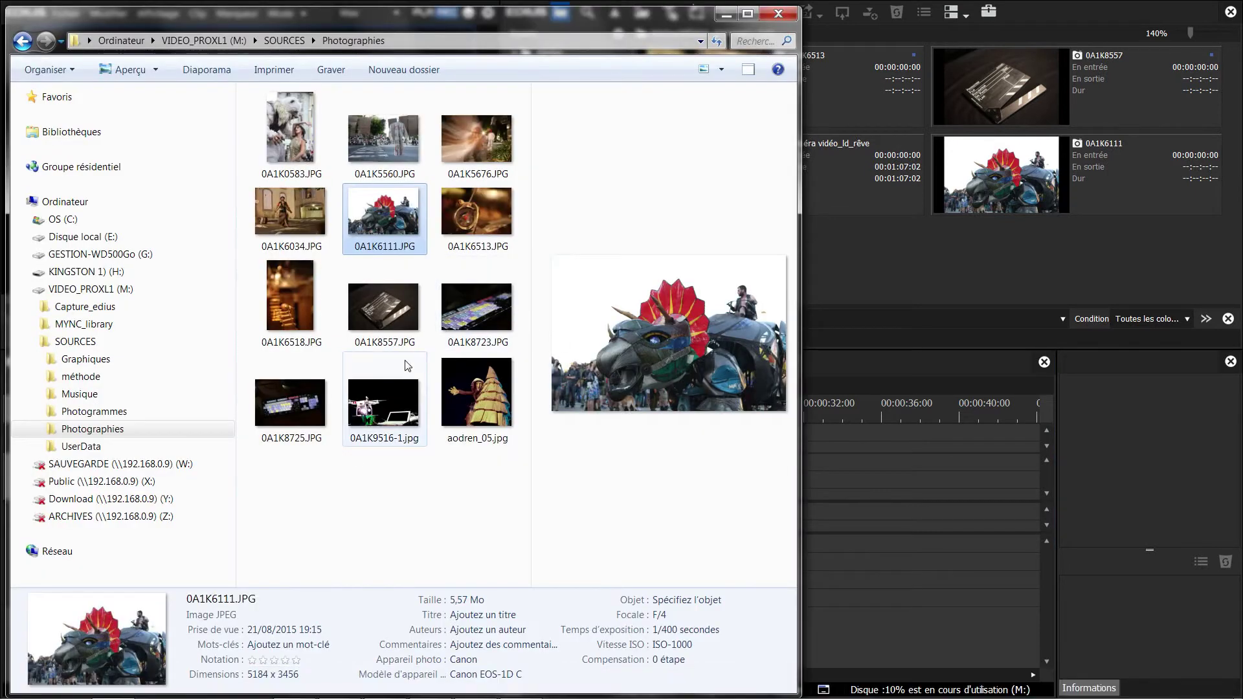
left_click(82, 413)
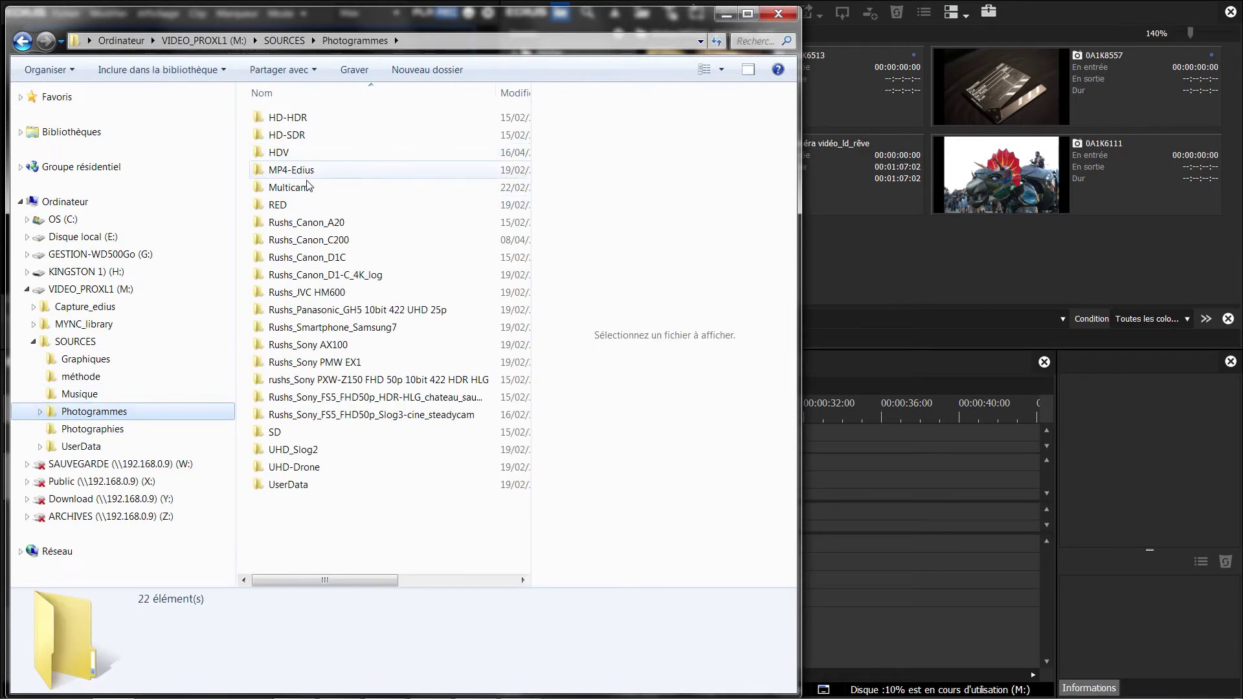
left_click(279, 206)
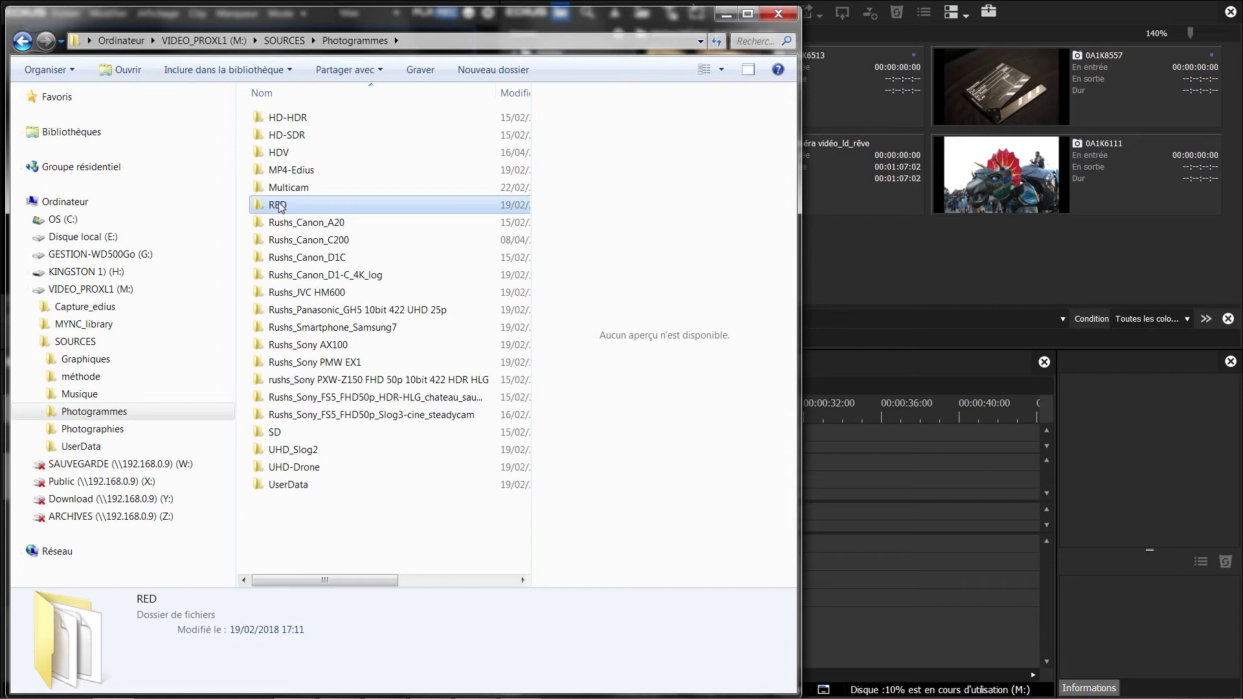
double_click(278, 205)
Check the file details and preview availability of A033_C004_010836_001.R3D and B001_C010_0107MB_001.R3D, and go back to the Photogrammes folder.
left_click(311, 167)
left_click(311, 160)
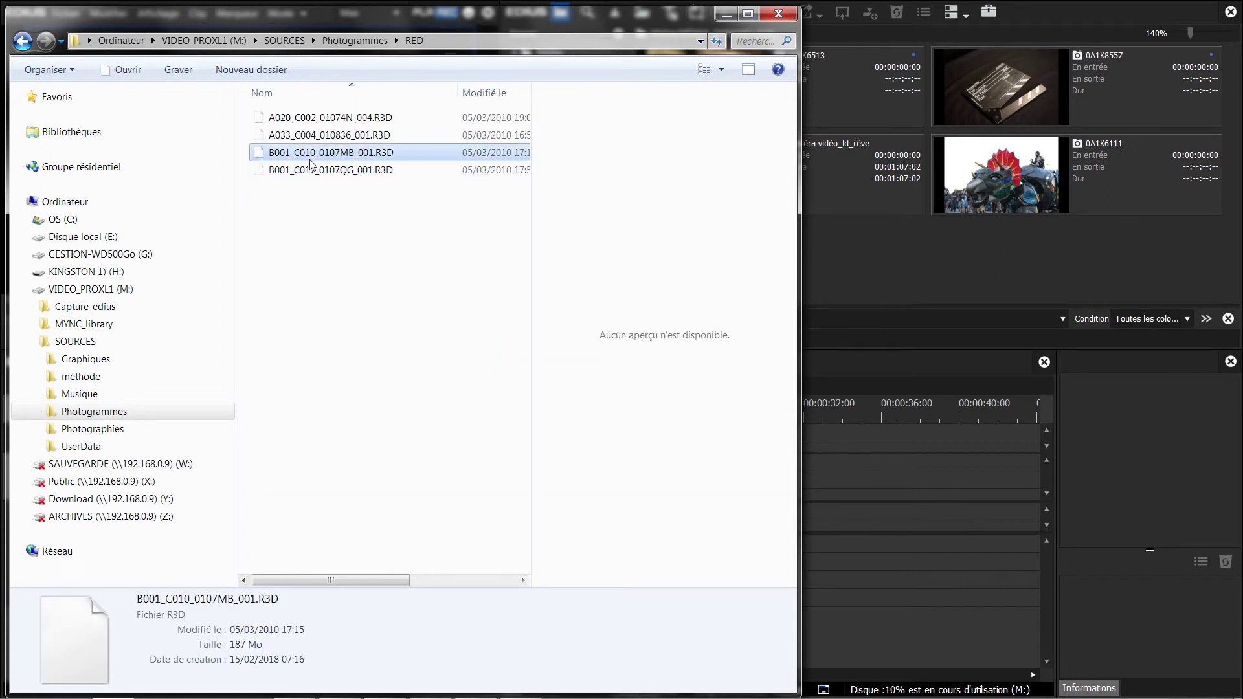
left_click(321, 137)
left_click(347, 133)
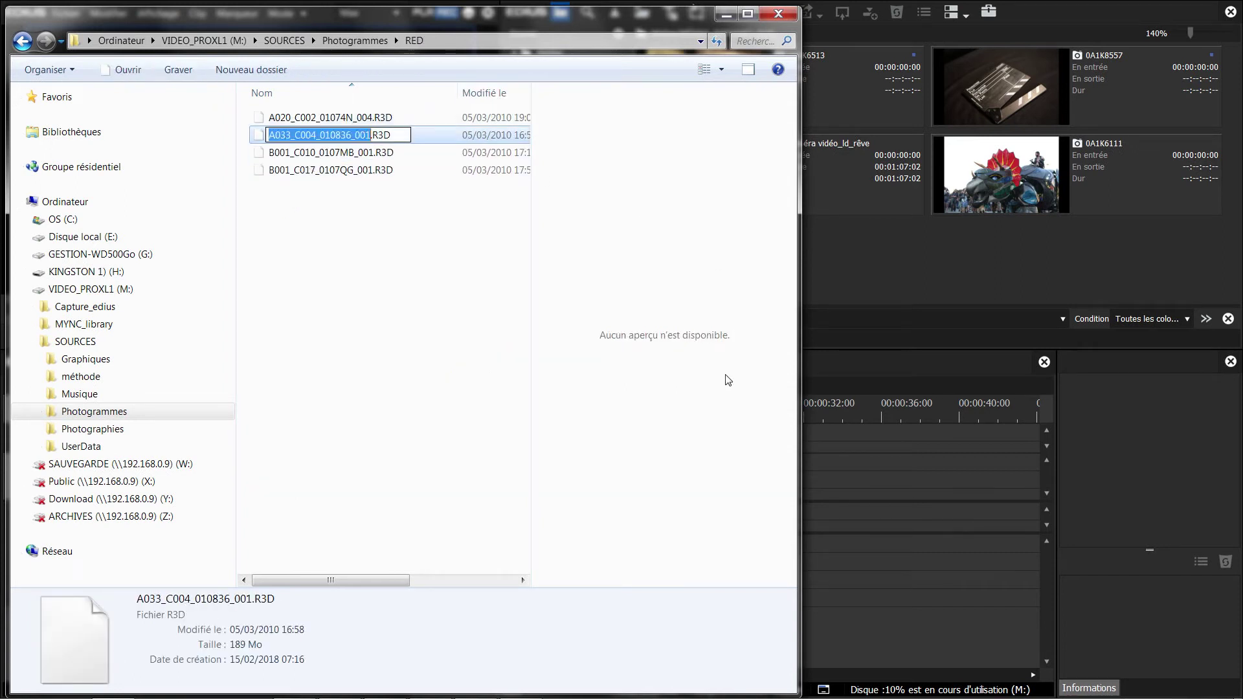
left_click(292, 155)
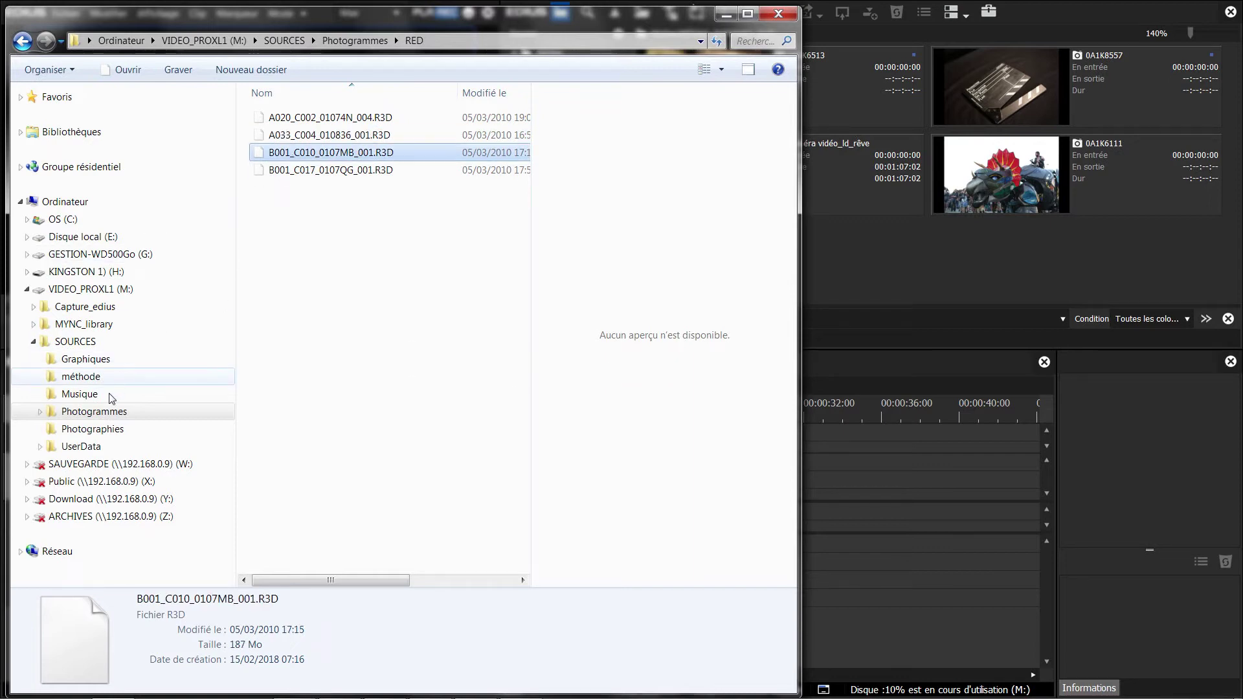
left_click(97, 412)
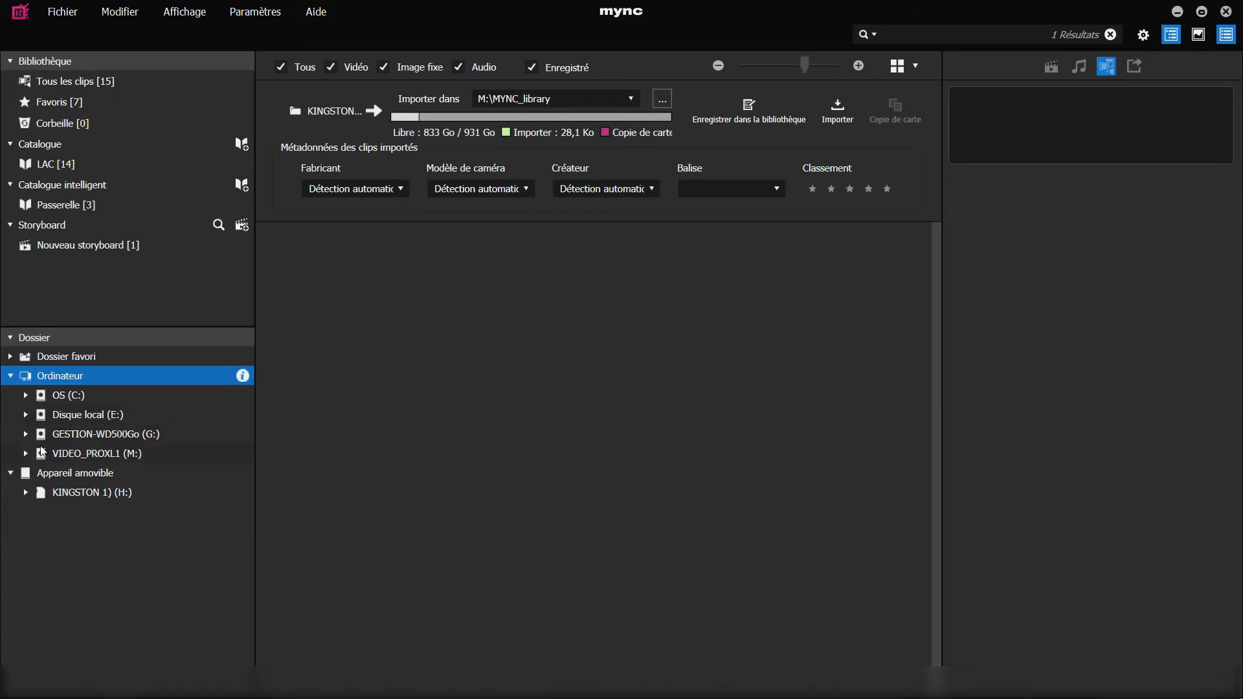
In Mync, expand the M: drive down to SOURCES\Photogrammes and display the clips of the RED folder.
left_click(26, 456)
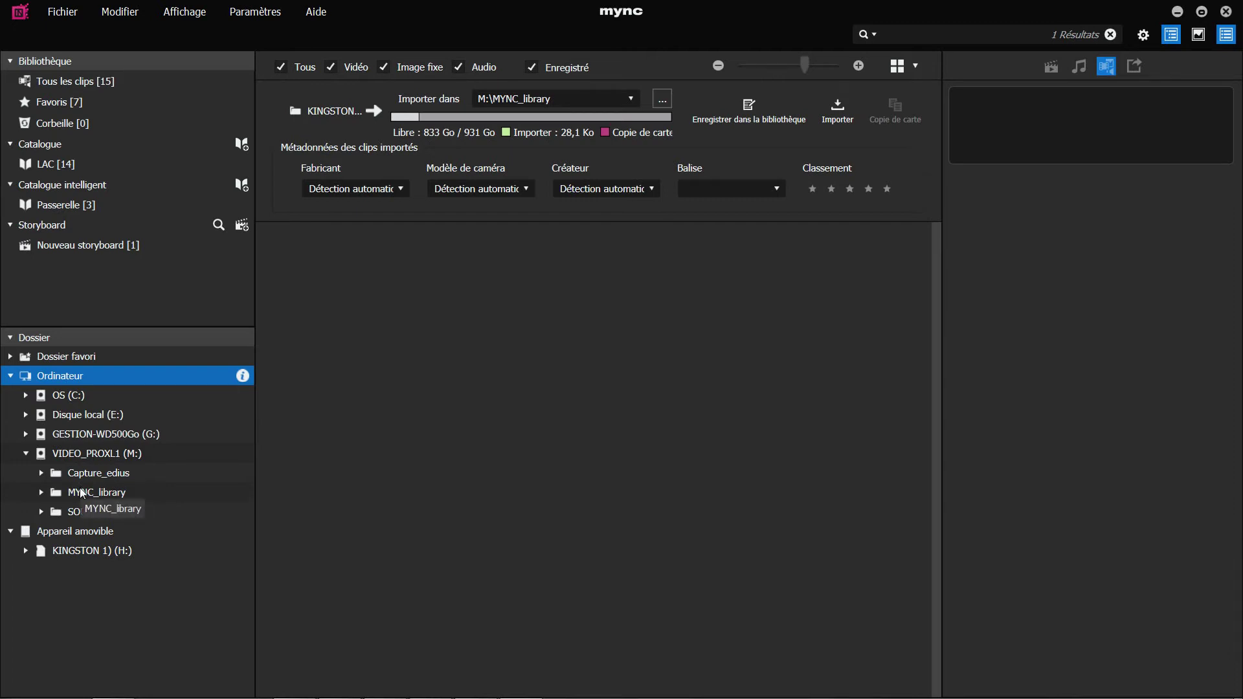
left_click(59, 513)
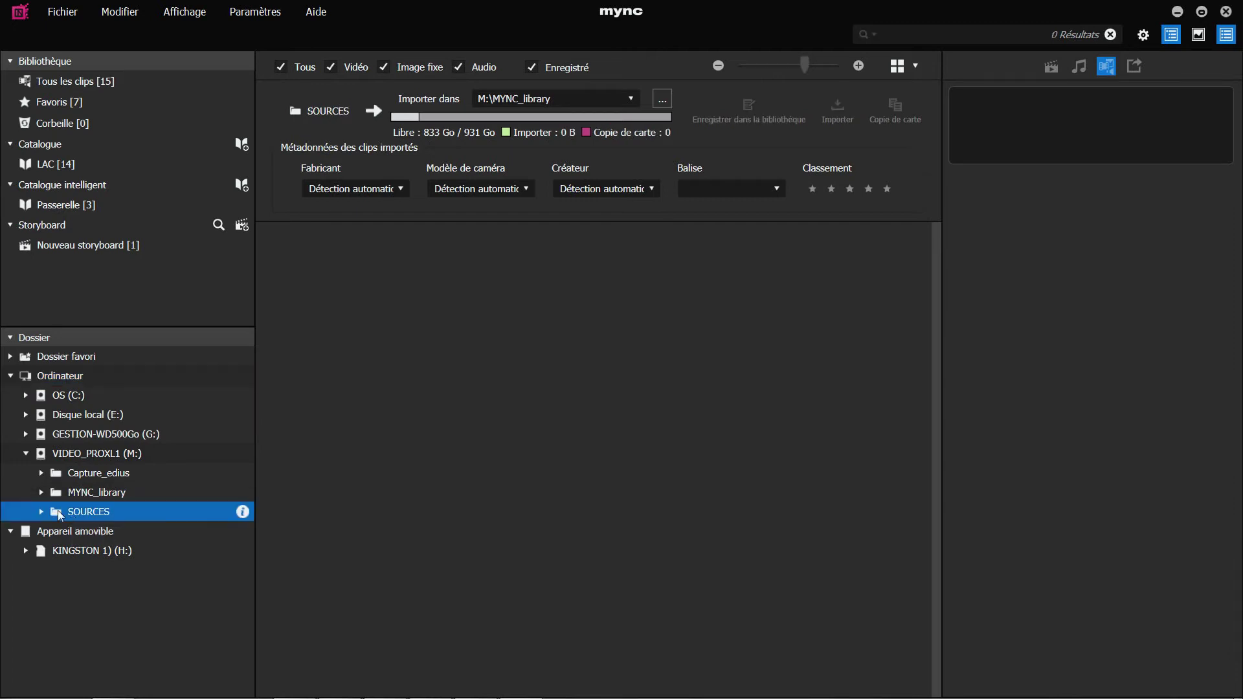
left_click(41, 512)
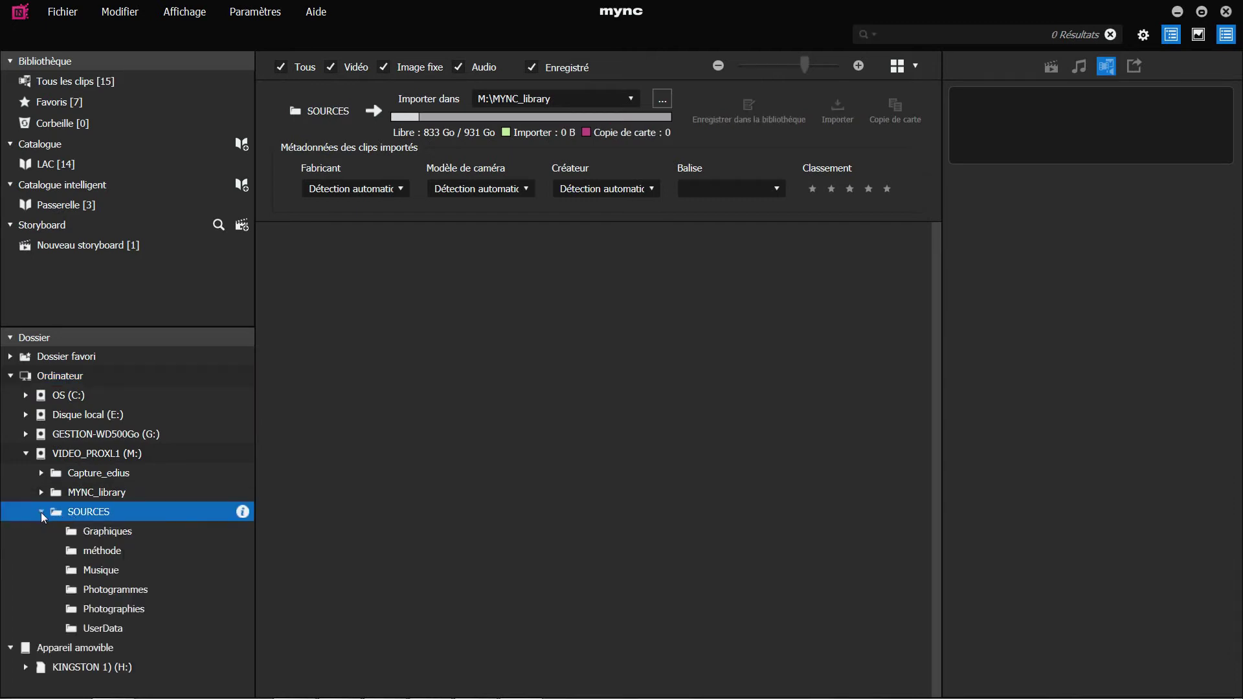
left_click(61, 590)
left_click_drag(252, 481, 250, 563)
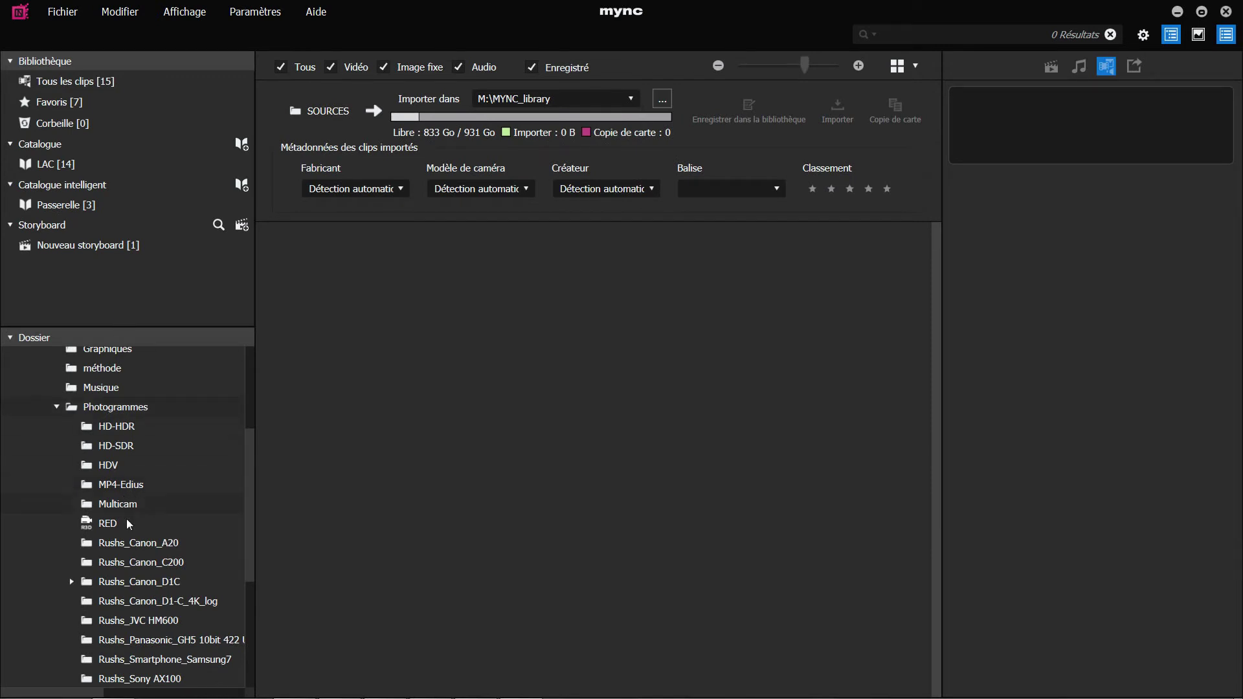
left_click(111, 529)
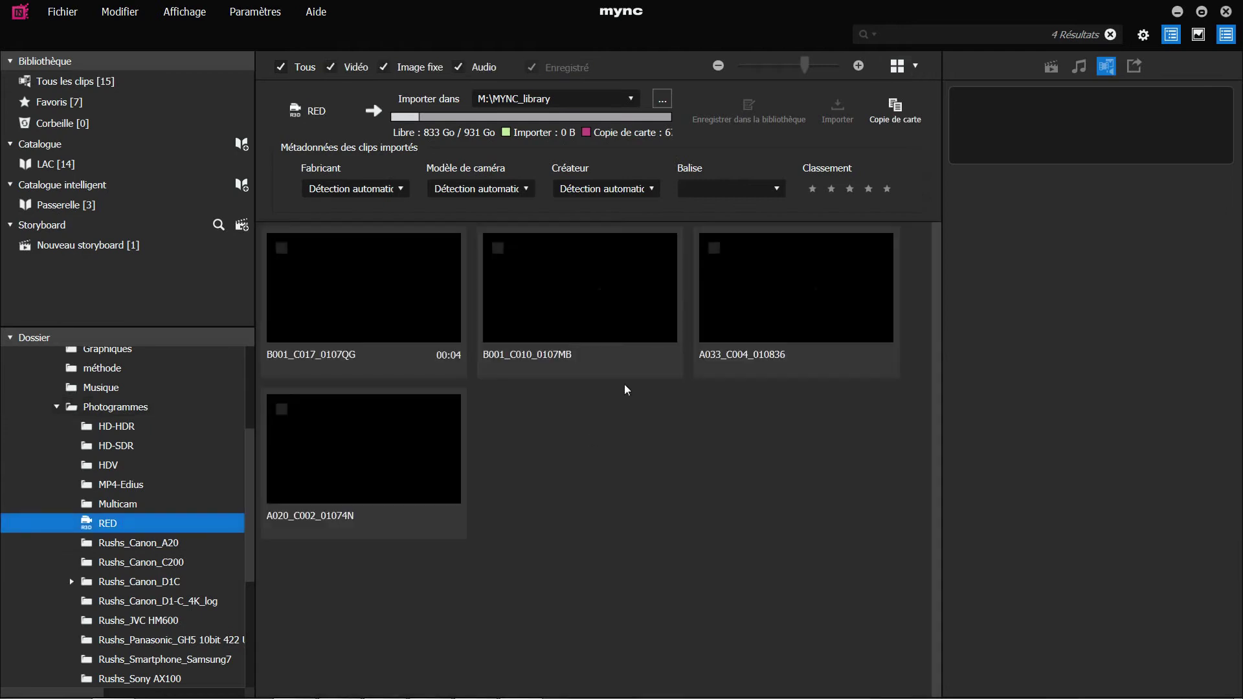
Preview clip B001_C010_0107MB in a widened player area and add it to the MÉDIAS_EXTERNES bin in EDIUS.
left_click(611, 294)
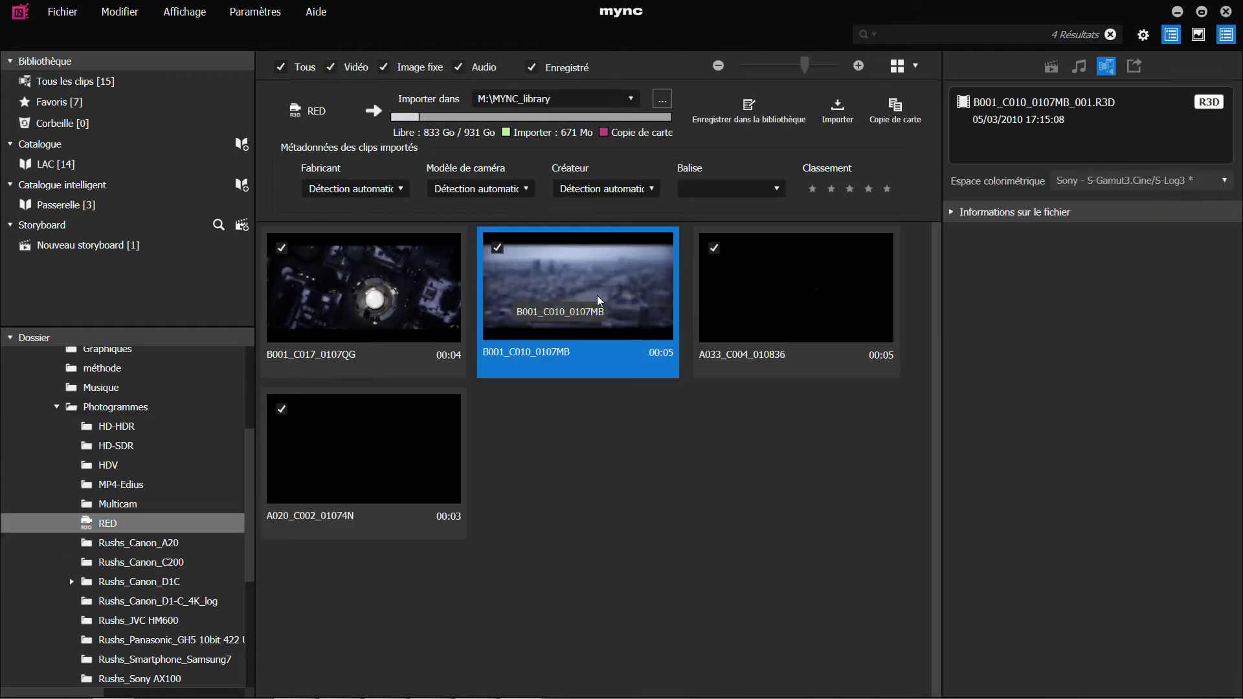
left_click(1199, 38)
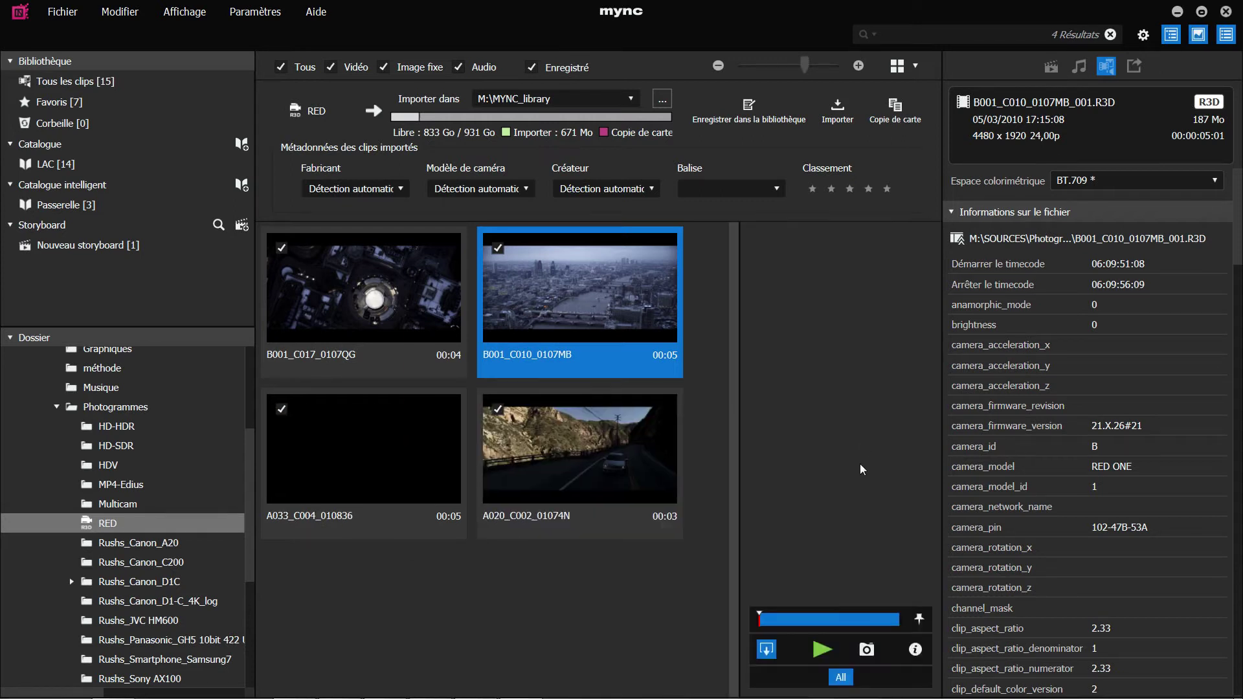
left_click_drag(740, 542, 641, 563)
left_click(685, 620)
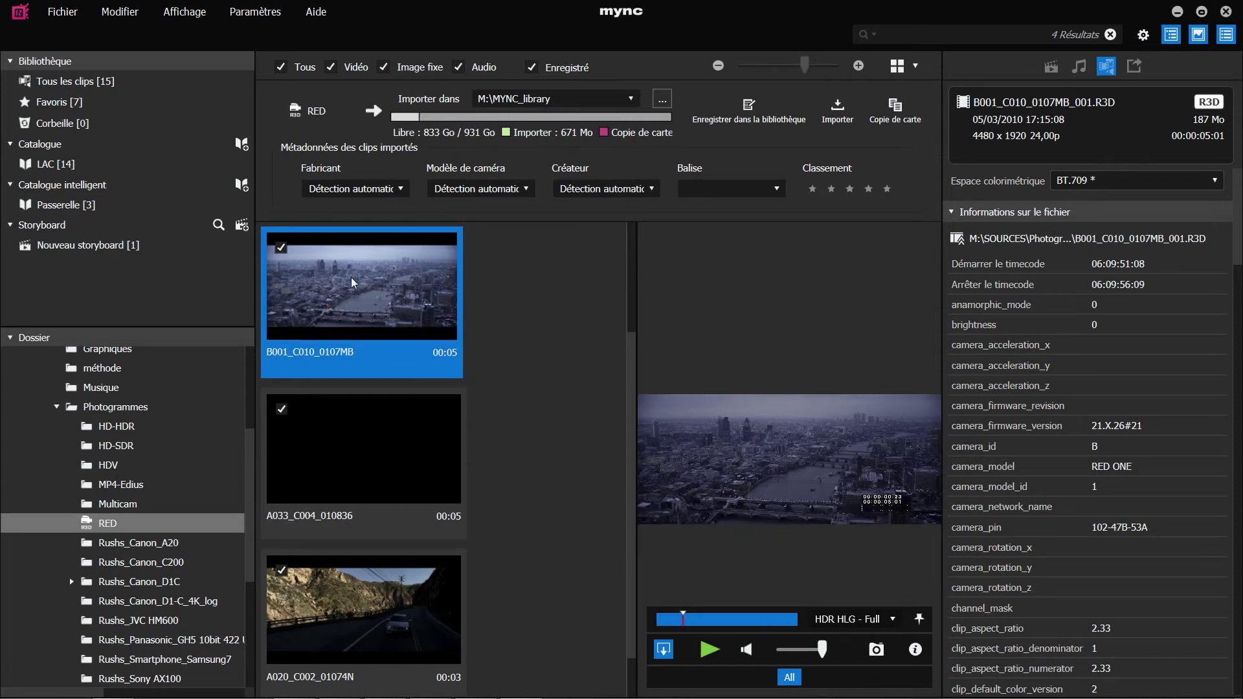
left_click(433, 685)
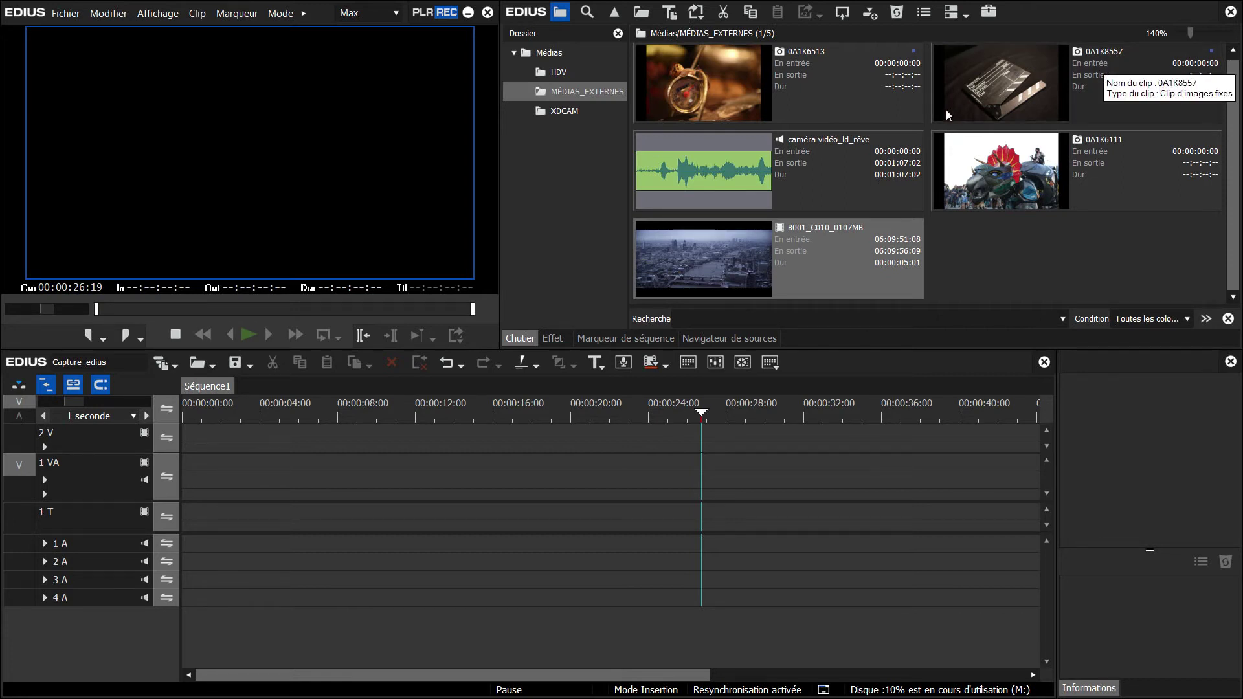
Display the tracks of the D: audio CD in the EDIUS source browser and select the first track.
left_click(749, 340)
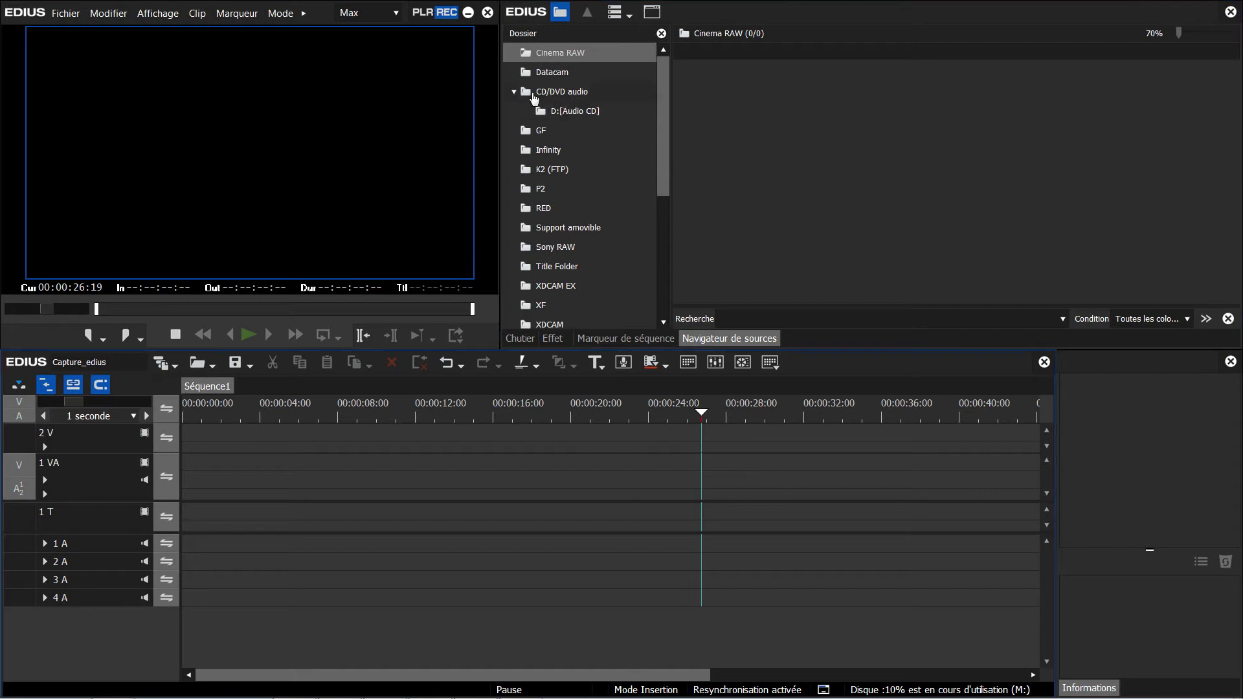
left_click(565, 117)
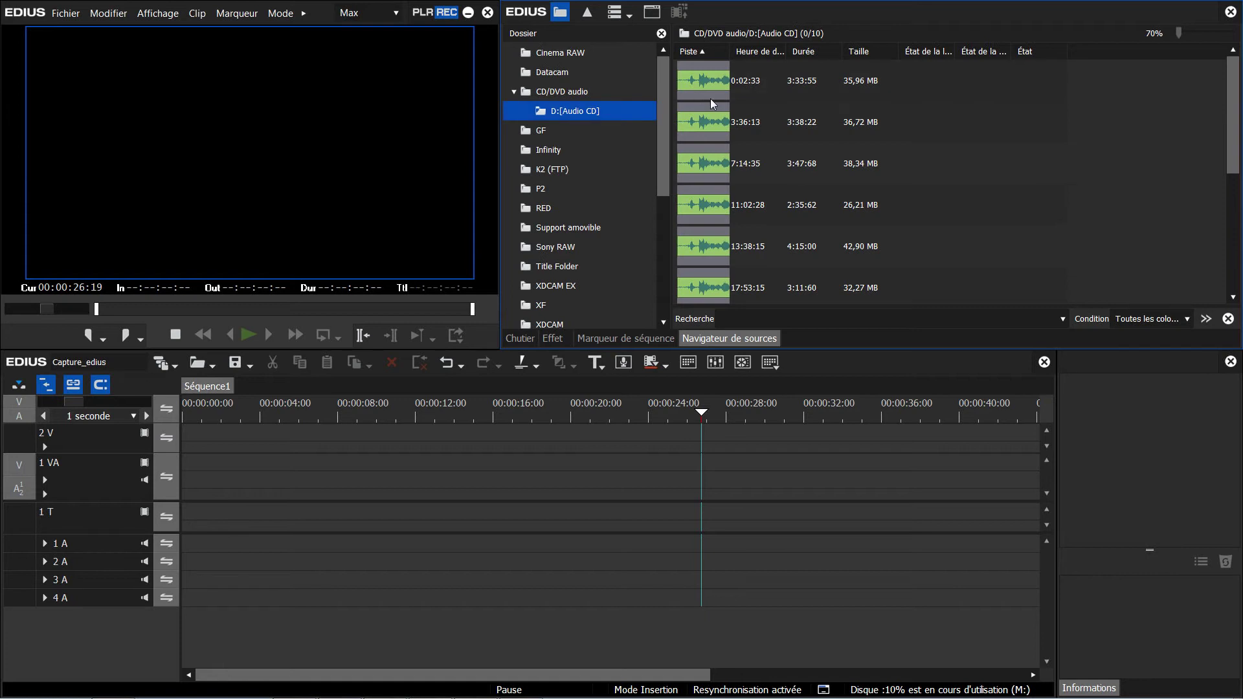
left_click(694, 213)
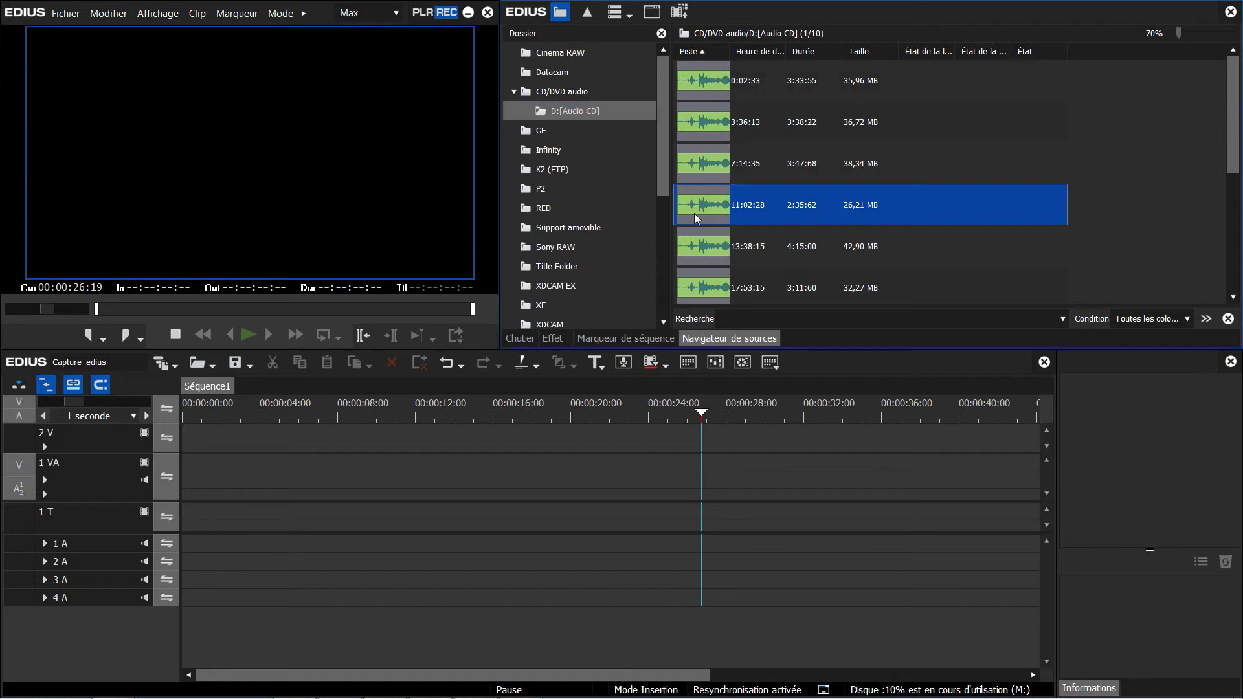
left_click(697, 247)
left_click(704, 83)
Play the first audio CD track from the source browser and stop its playback.
right_click(704, 83)
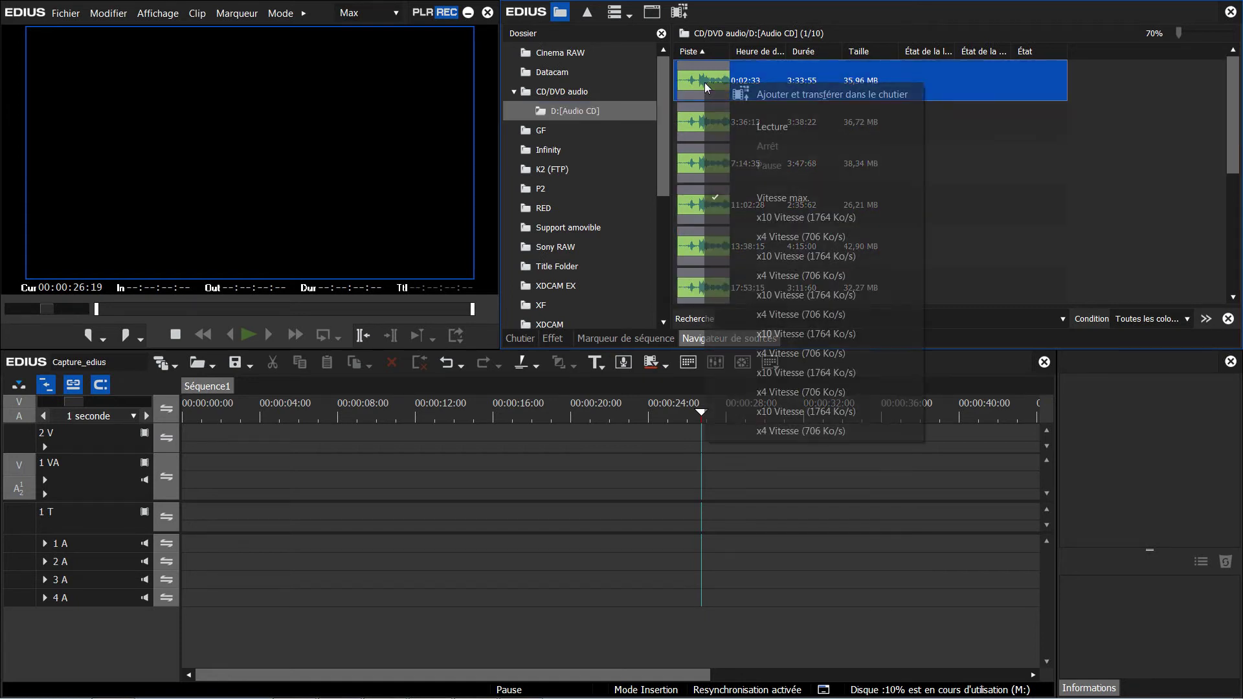
left_click(740, 125)
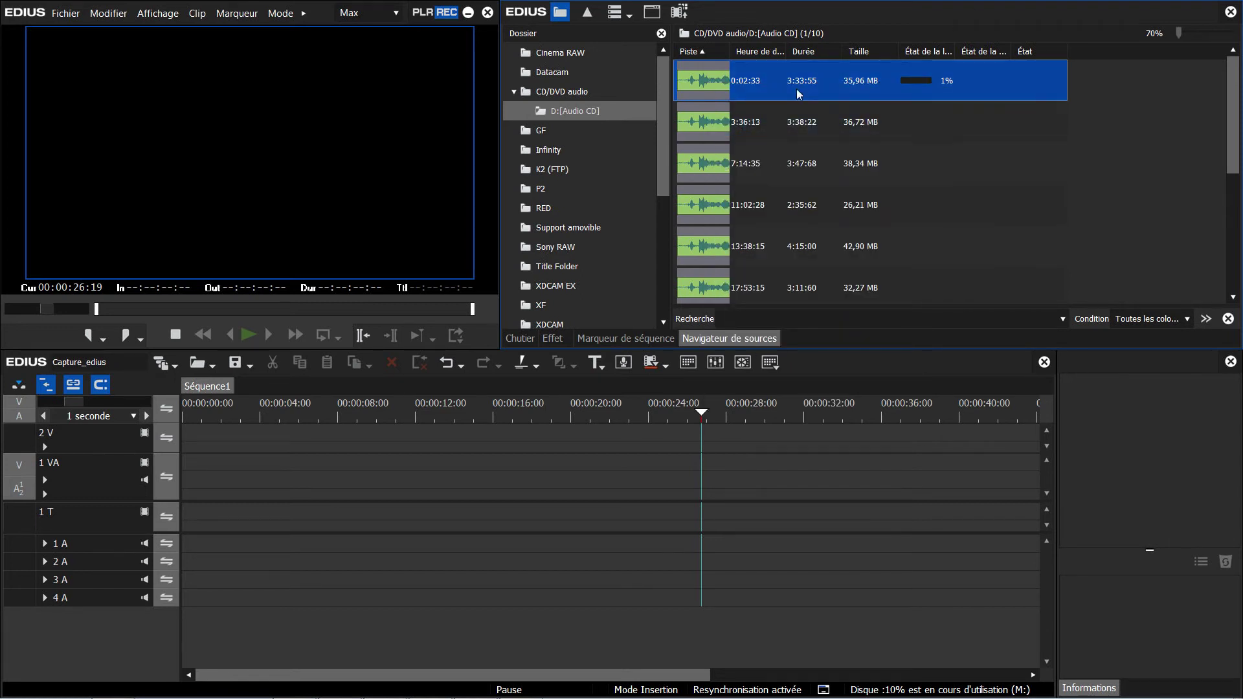
right_click(715, 87)
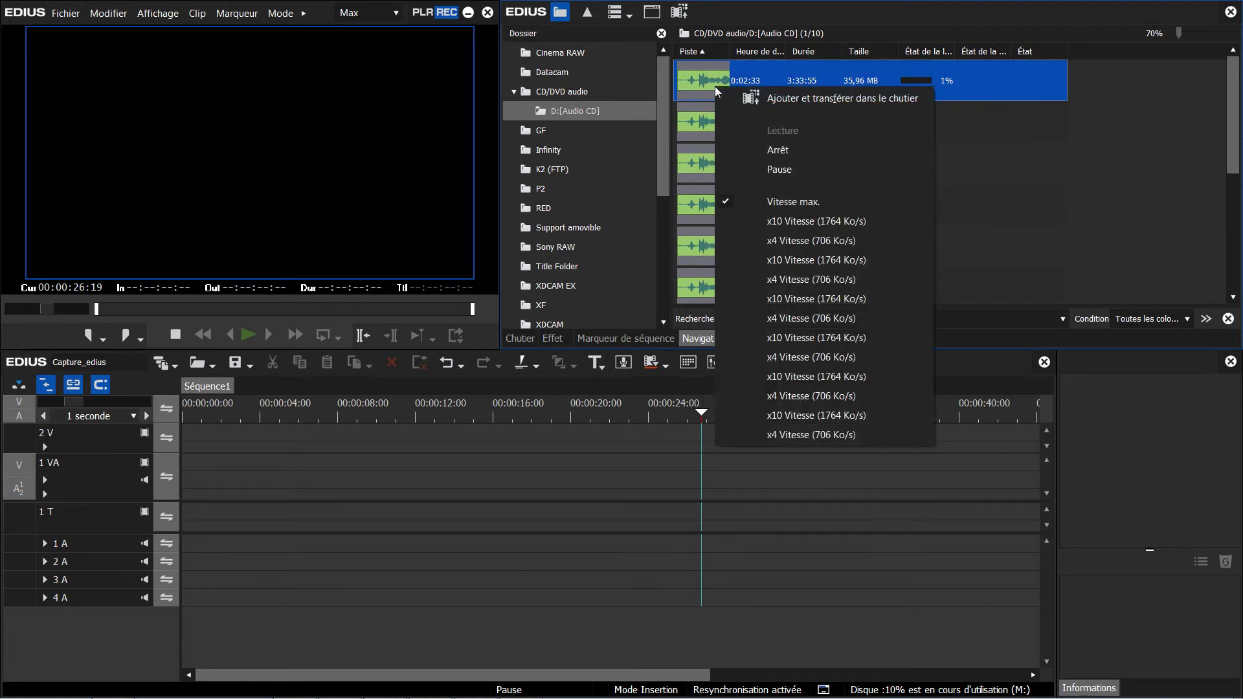
left_click(748, 149)
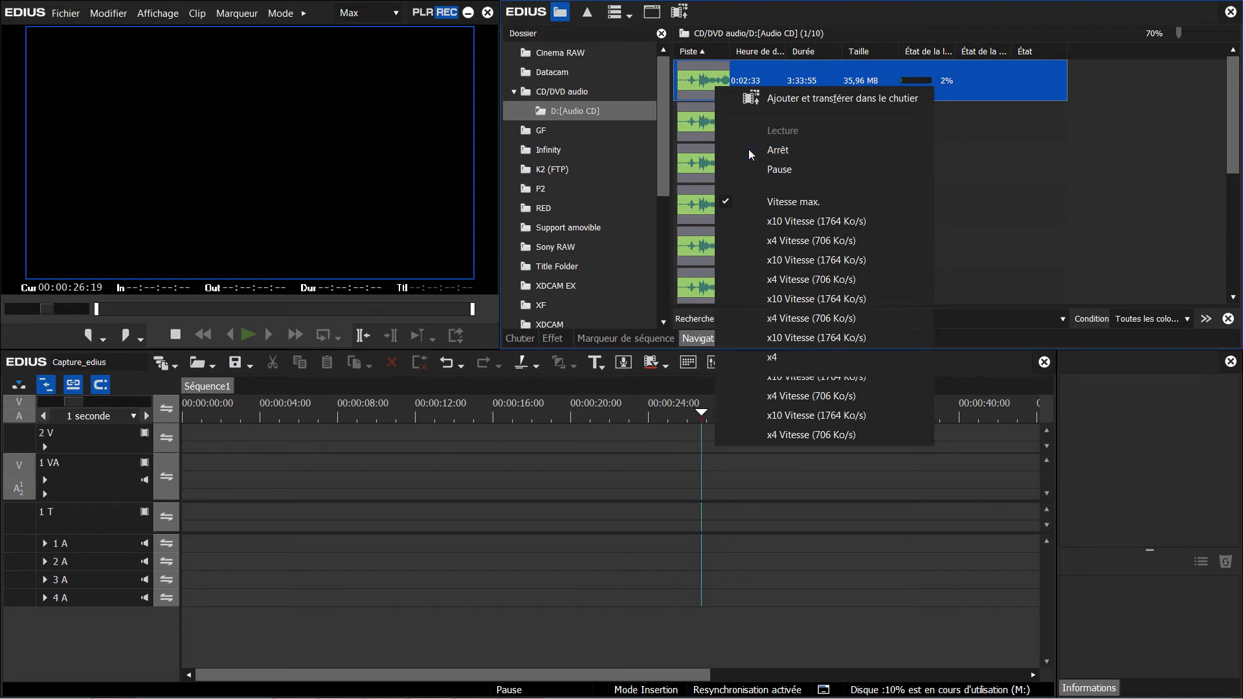
Add and transfer the first track of the D: audio CD to the bin.
right_click(699, 78)
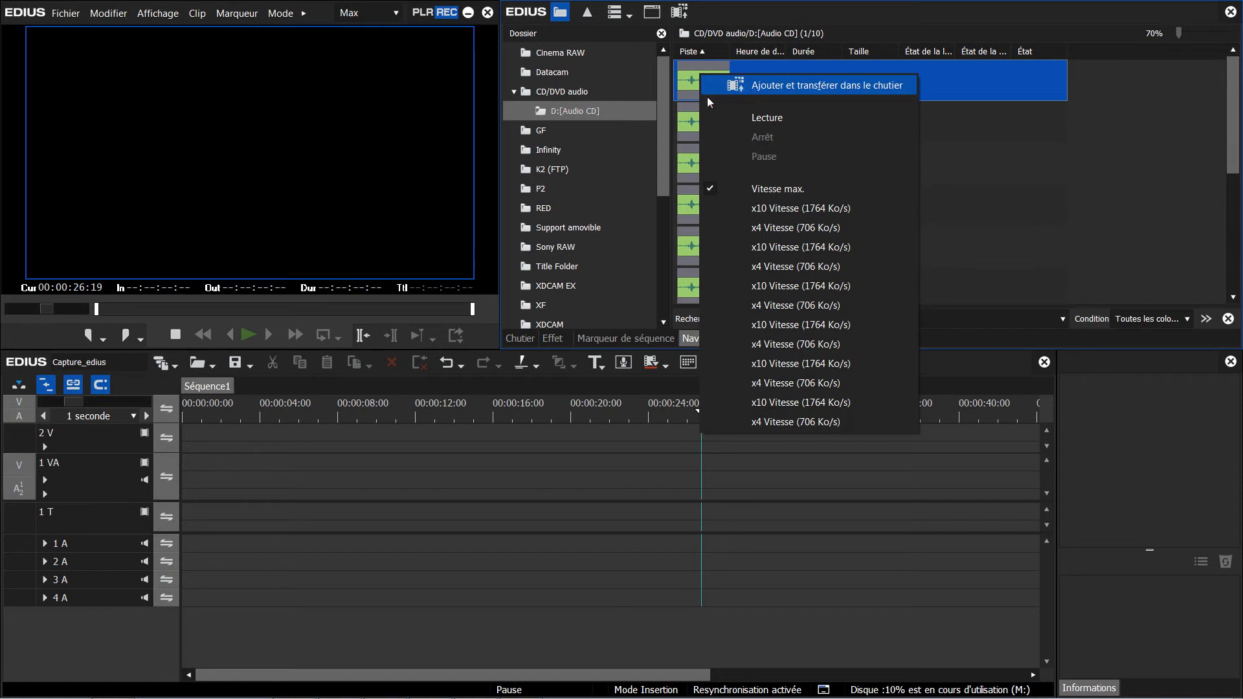
left_click(694, 80)
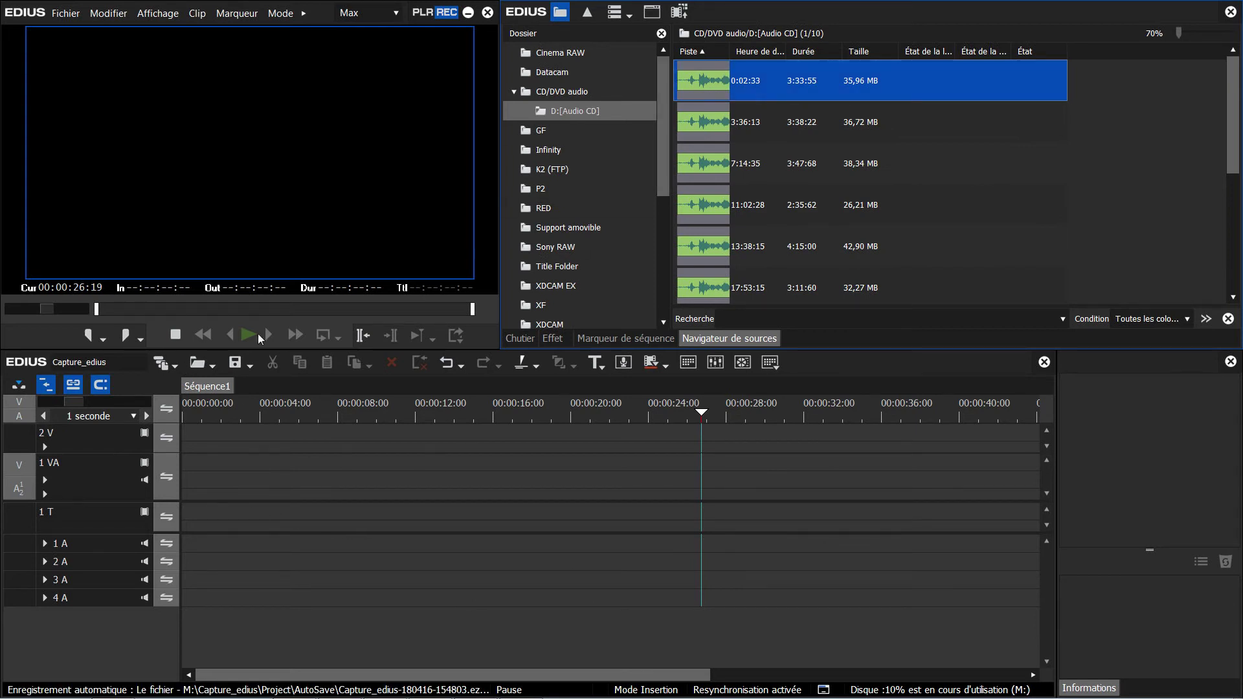
right_click(714, 86)
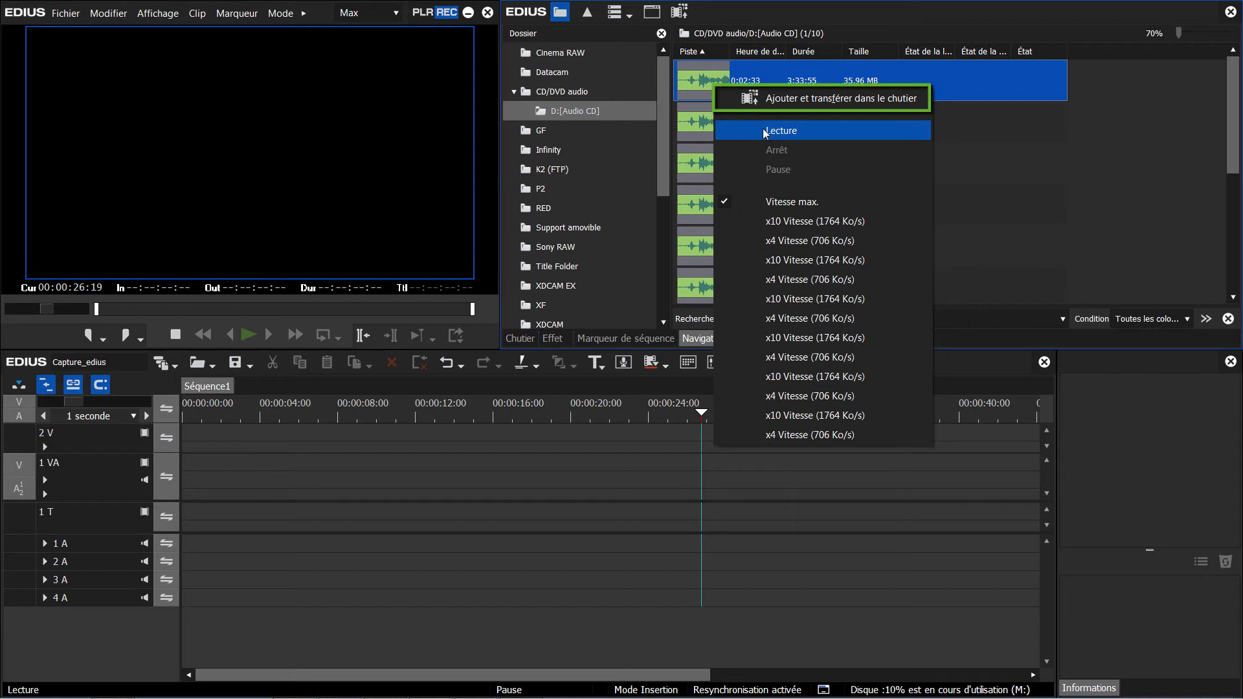
left_click(801, 99)
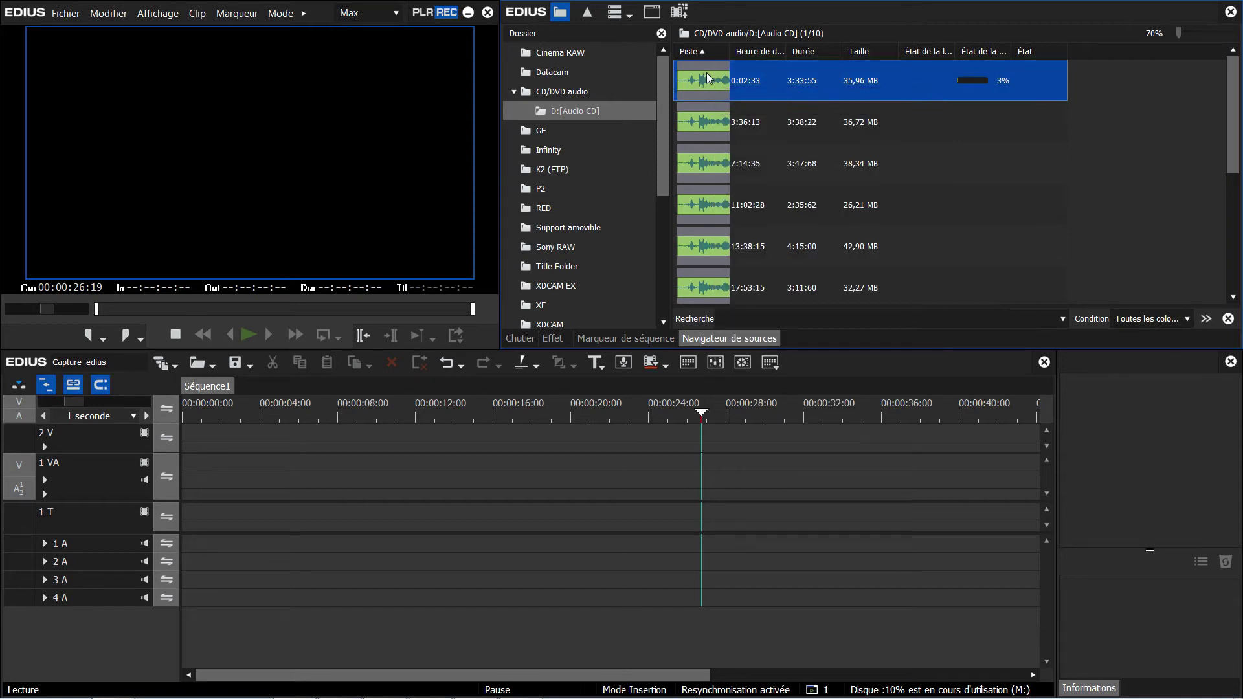
Check the CD track's transfer progress in the source browser and its clip in the MÉDIAS_EXTERNES bin folder.
left_click(516, 340)
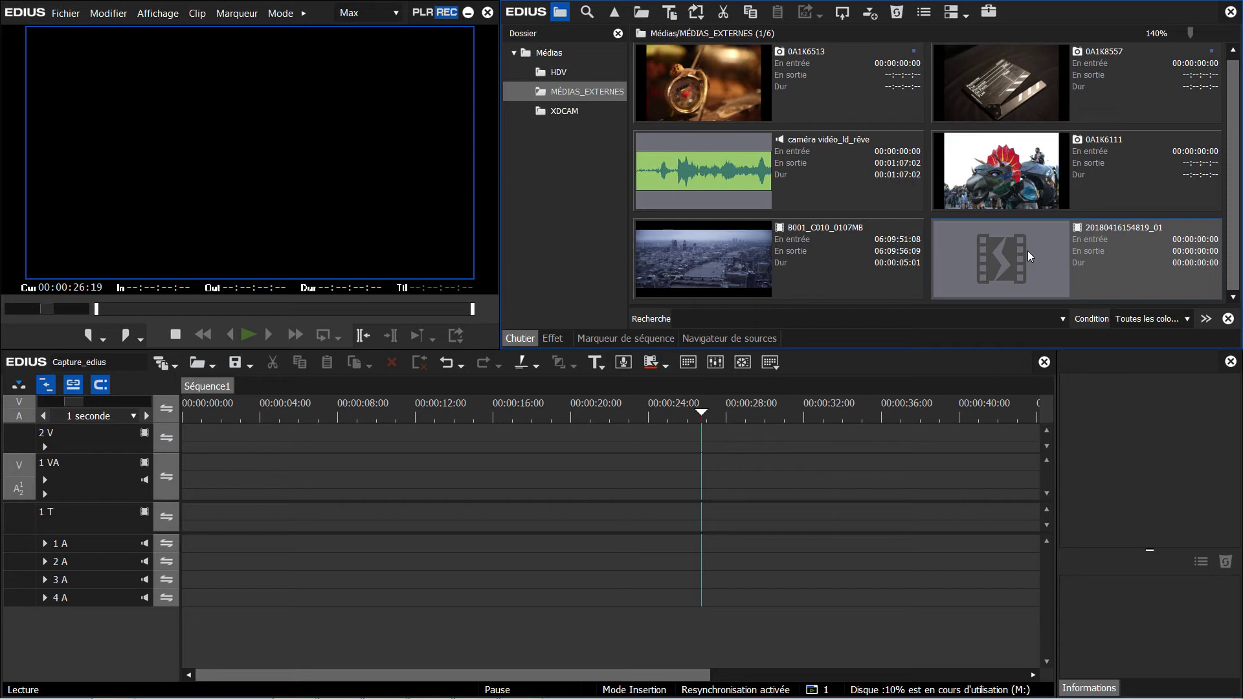
left_click(702, 339)
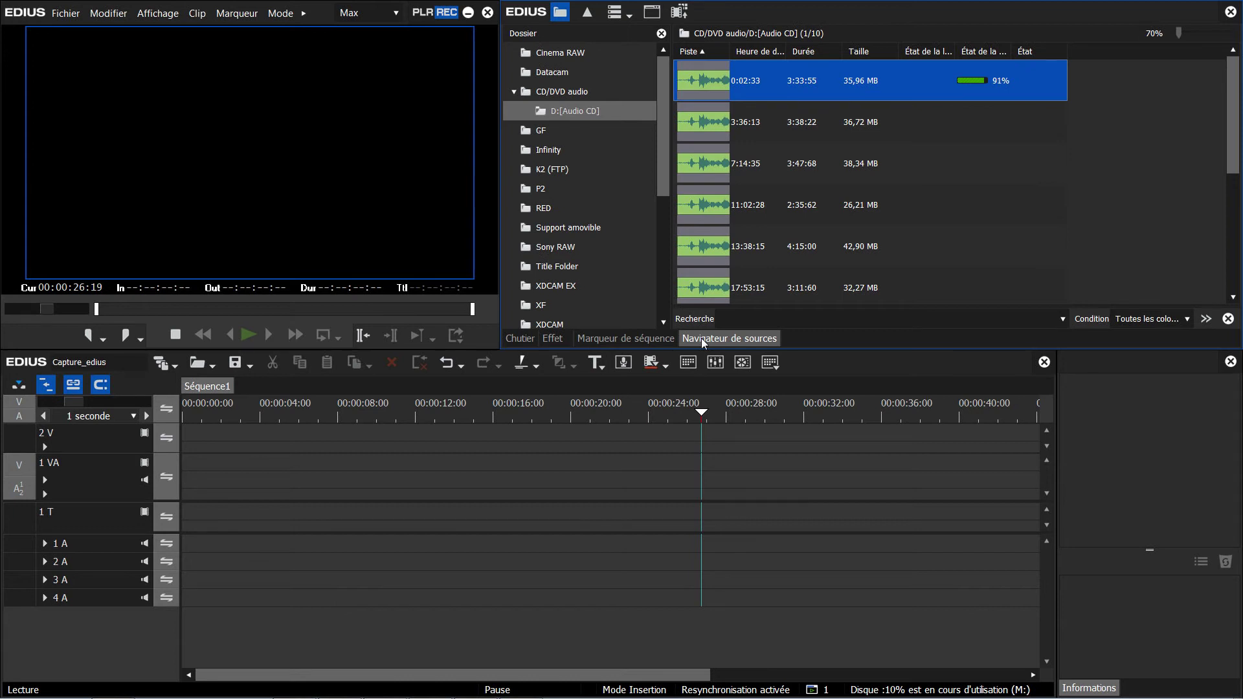
left_click(510, 339)
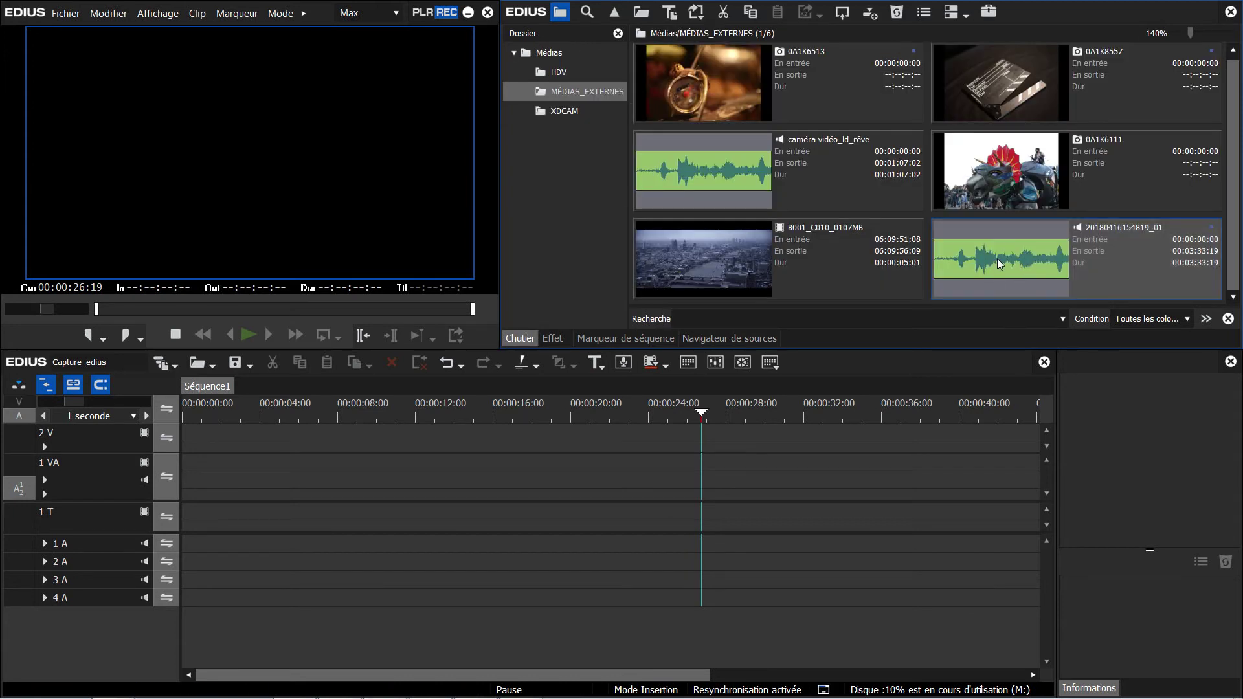
left_click_drag(997, 255, 522, 544)
double_click(1022, 259)
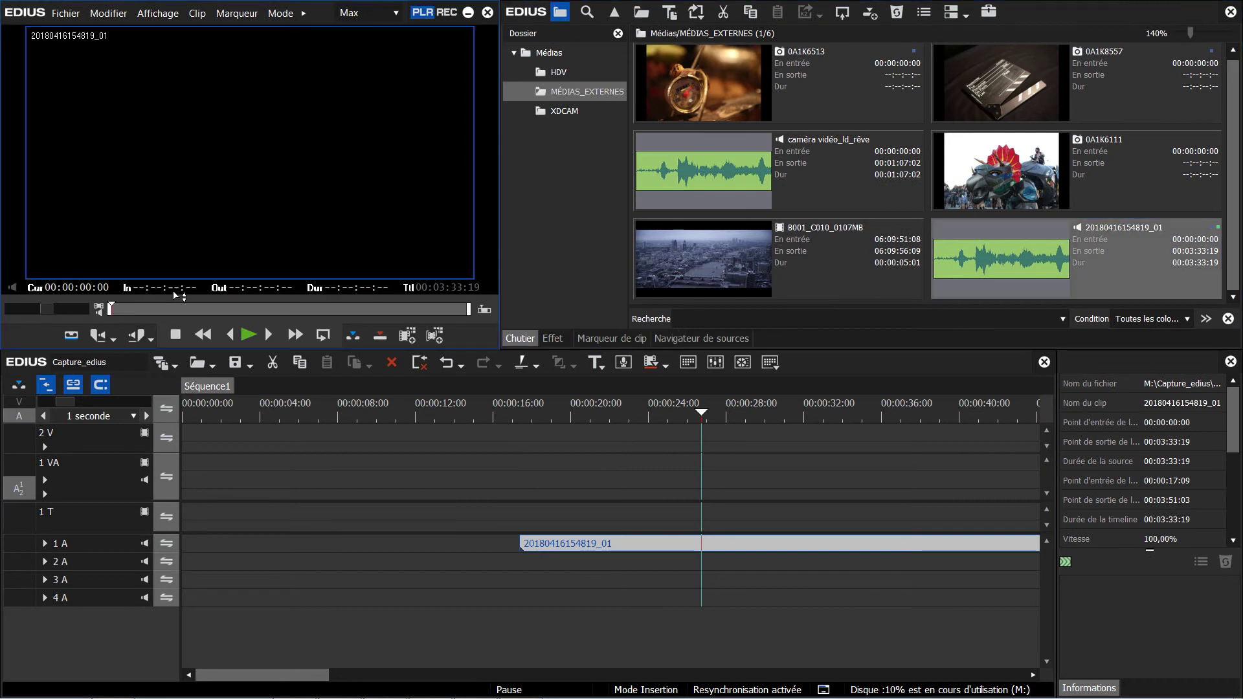
left_click(249, 335)
left_click(249, 335)
left_click(829, 543)
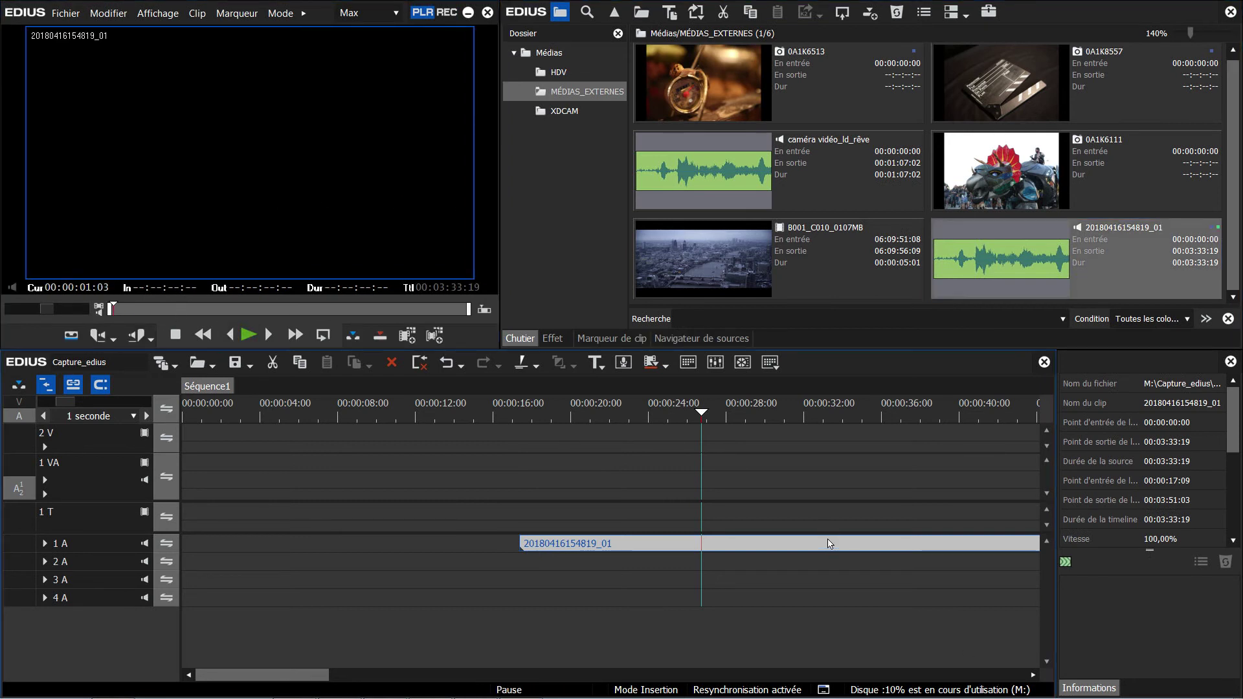
key("Delete")
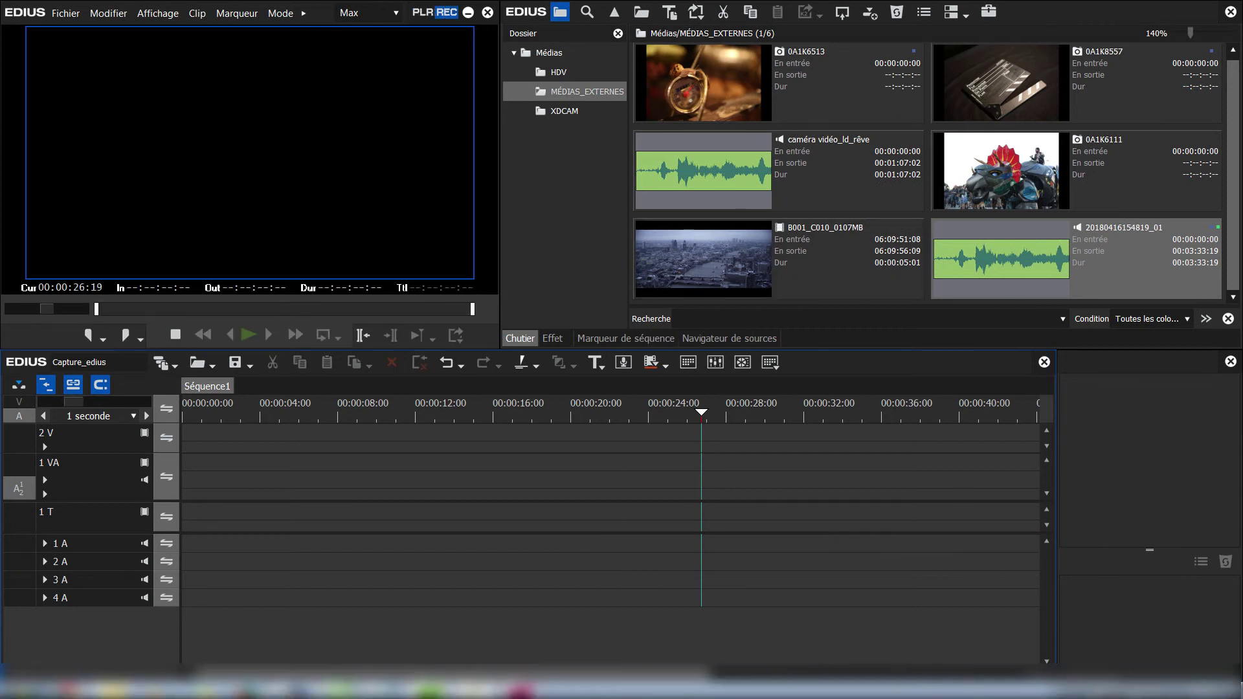
In Windows Explorer, open Capture_edius\Transferred\CDDVD audio\16042018 on the M: drive to locate the transferred audio file.
left_click(445, 691)
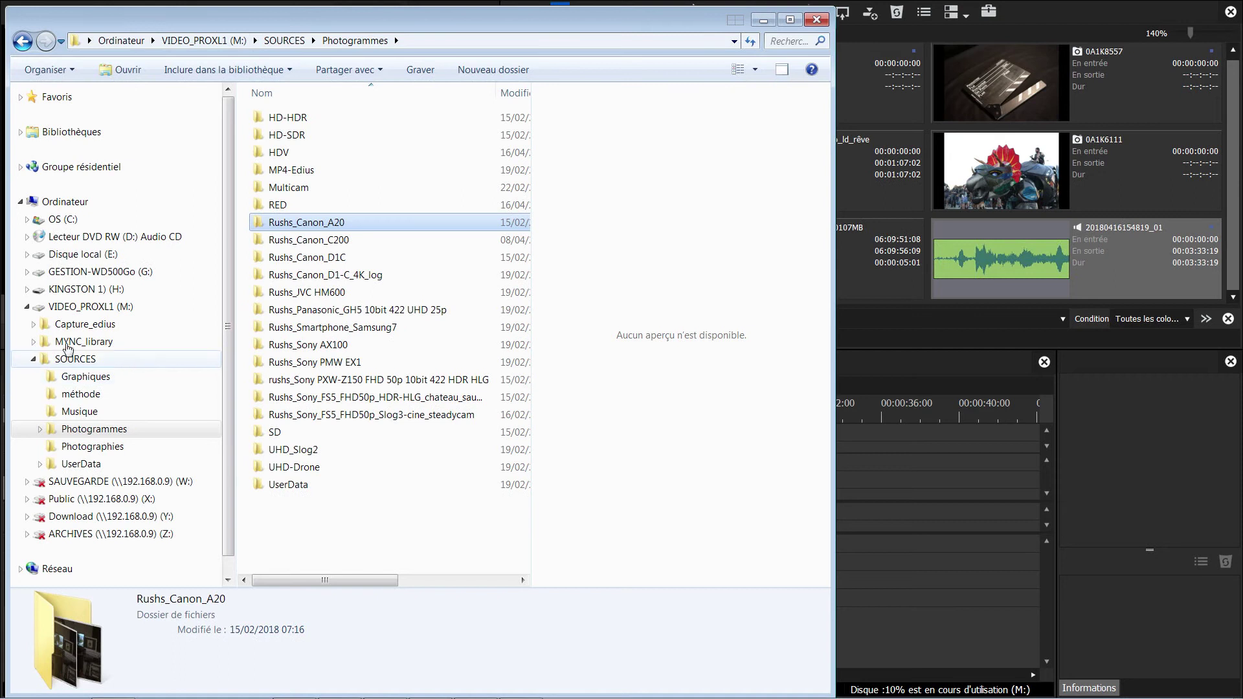
left_click(77, 323)
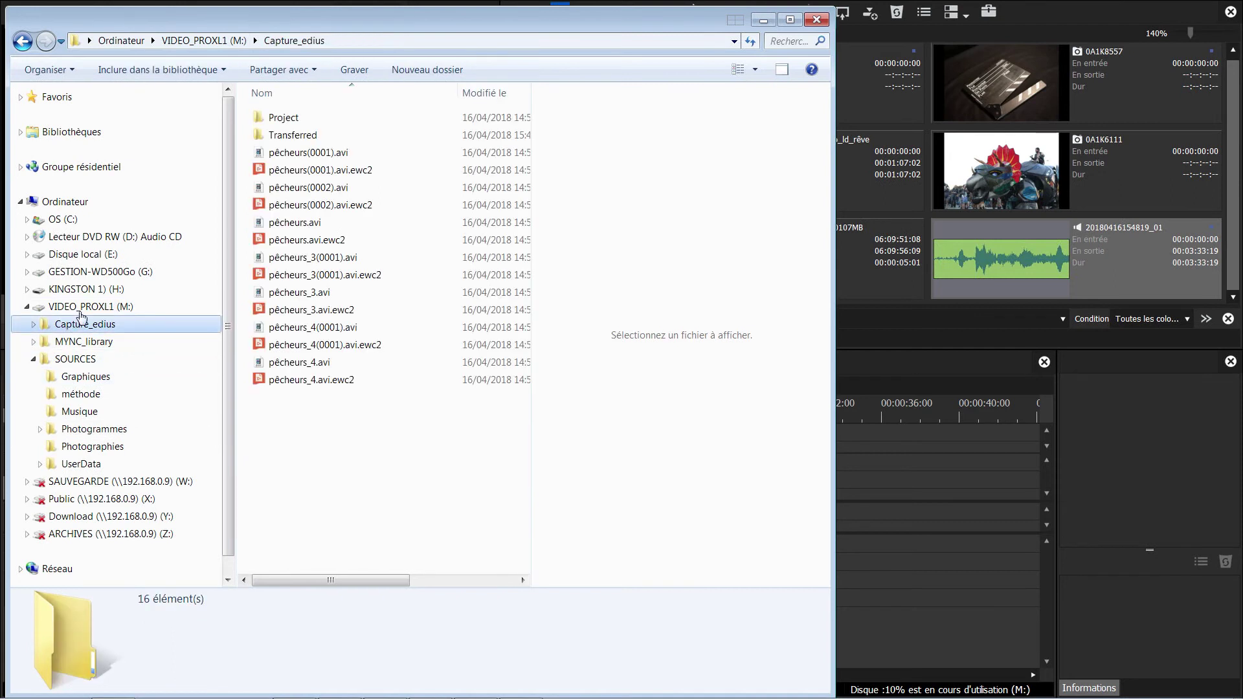
double_click(278, 135)
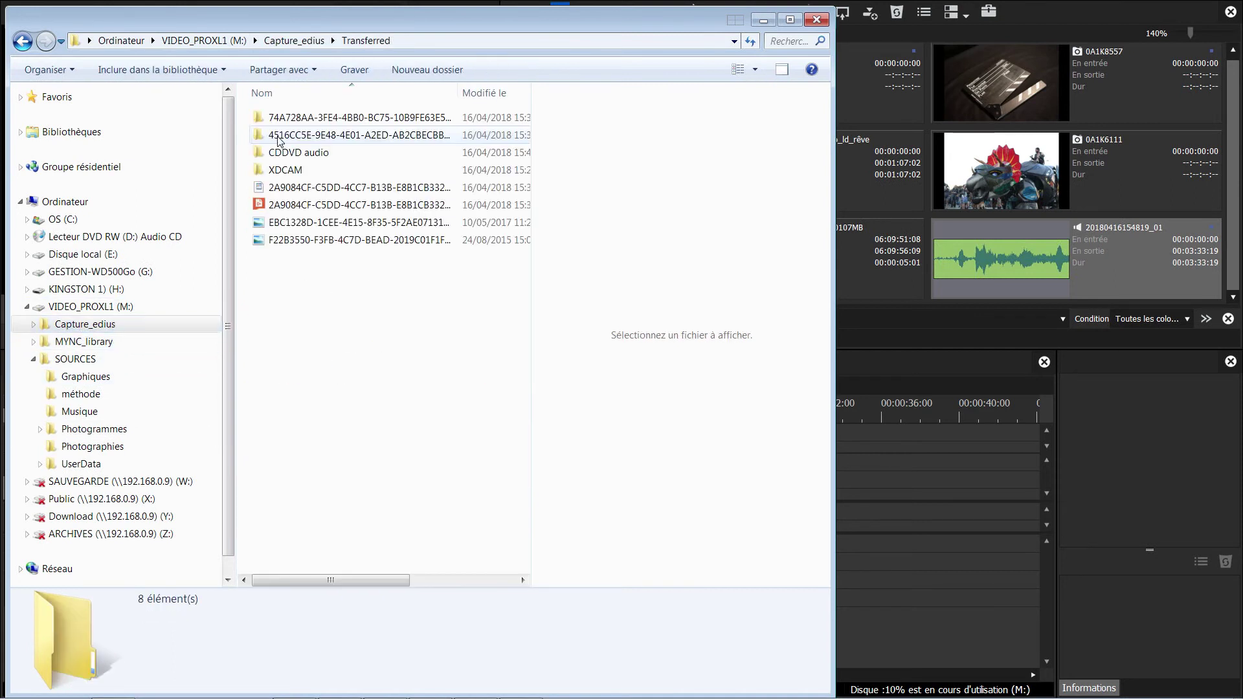
double_click(287, 154)
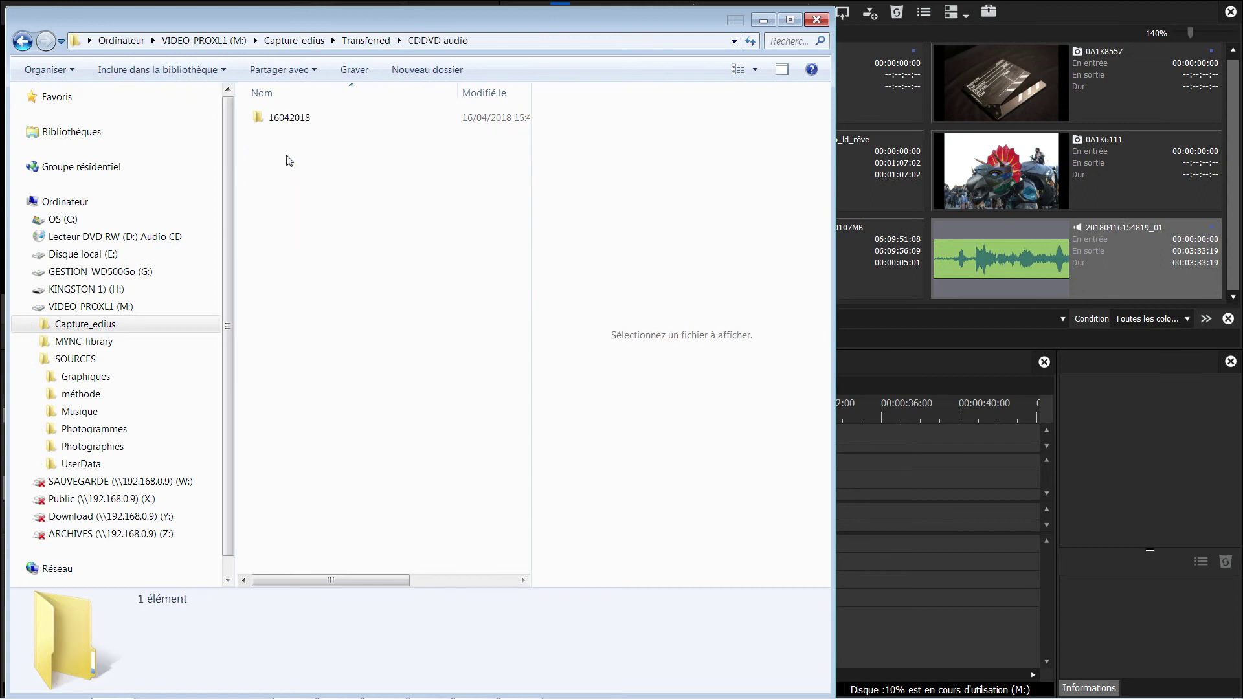
double_click(289, 120)
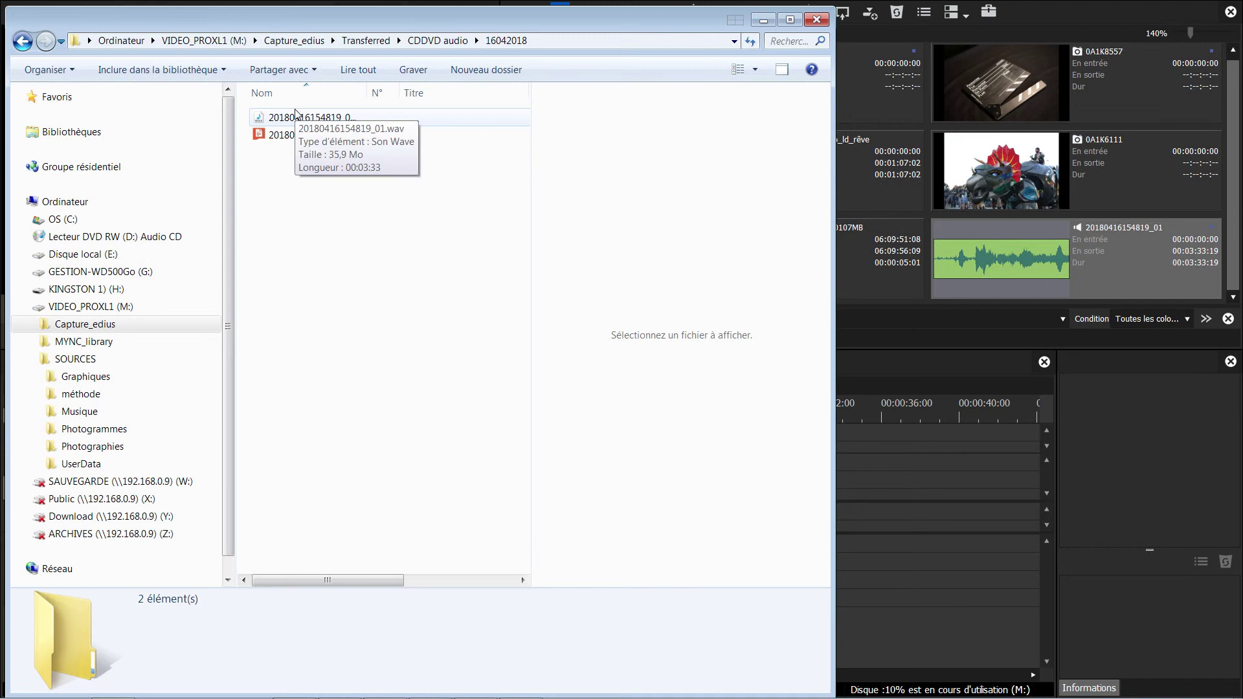
Back in EDIUS, display Mync's Tous les clips folder in the source browser and look through its clips.
left_click(978, 248)
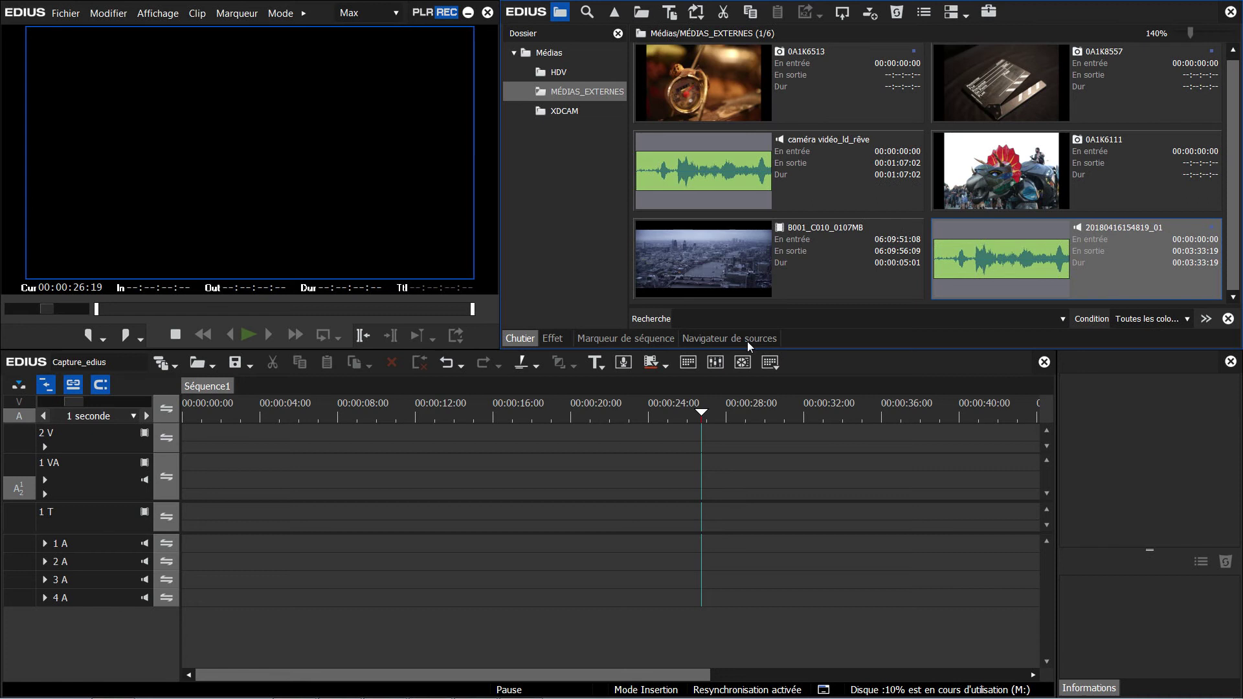
left_click(747, 338)
left_click_drag(658, 100, 680, 216)
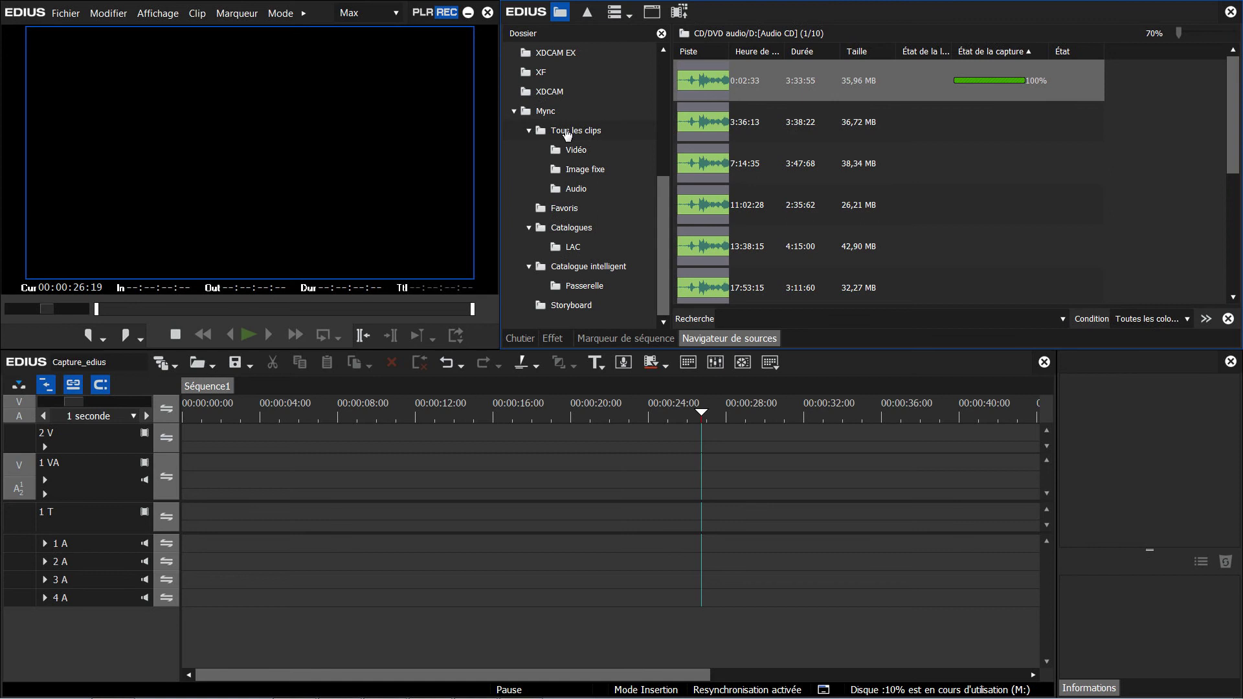
left_click(573, 131)
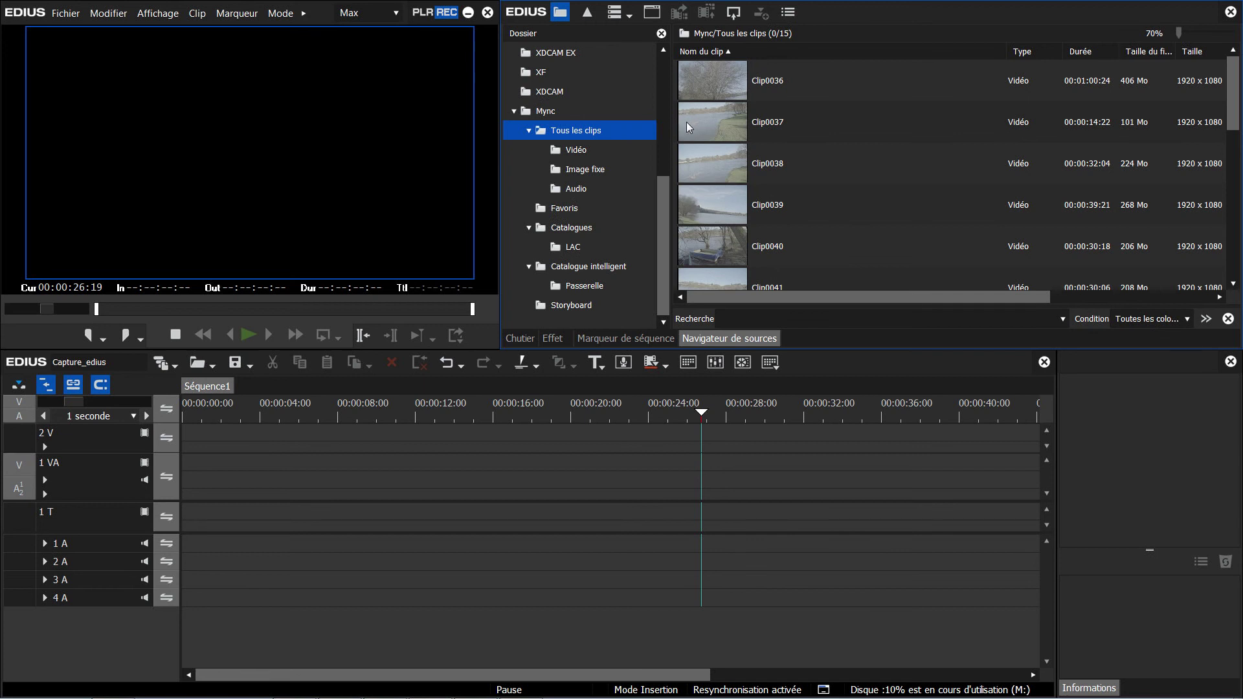
left_click(714, 92)
scroll(713, 114, "down", 5)
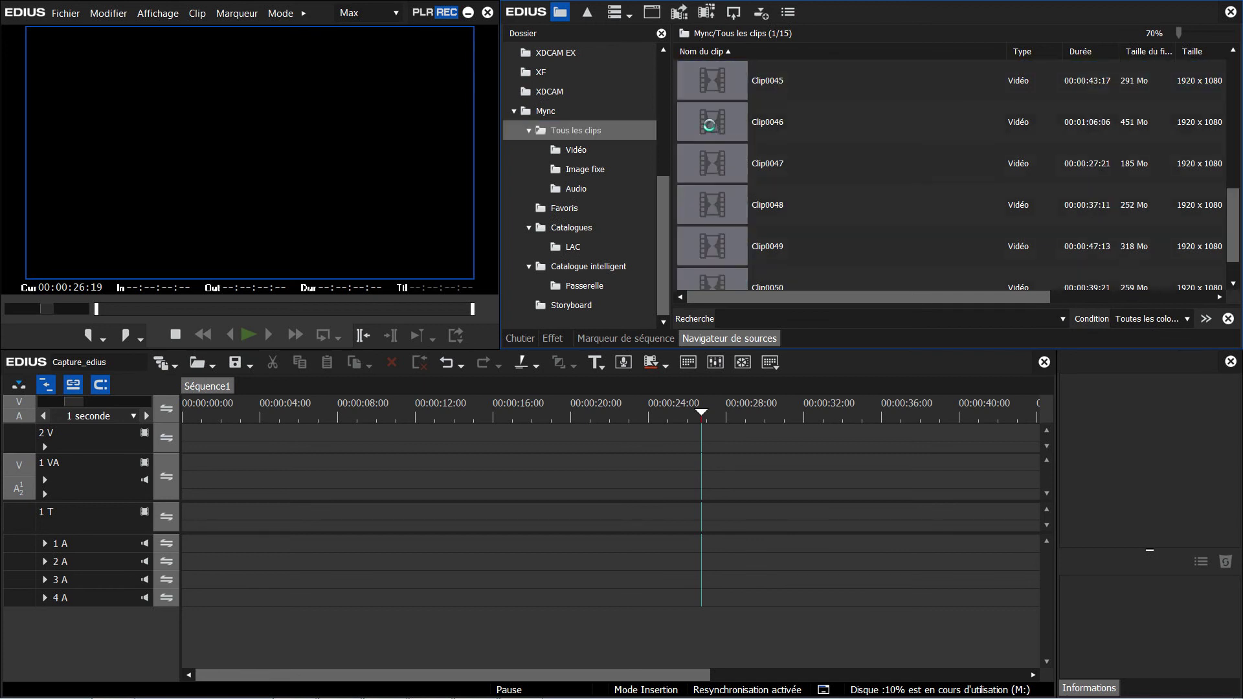
scroll(709, 147, "up", 5)
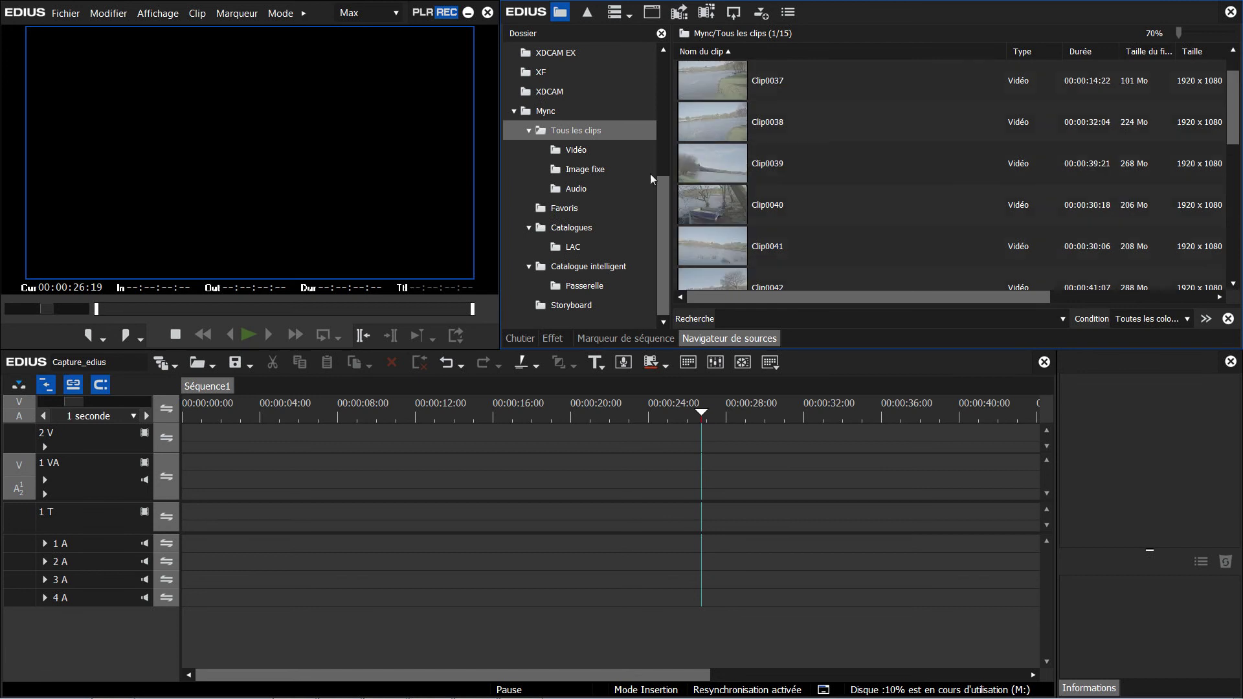
Open Mync's Vidéo and Favoris folders in the source browser and look through the favourite clips.
left_click(578, 154)
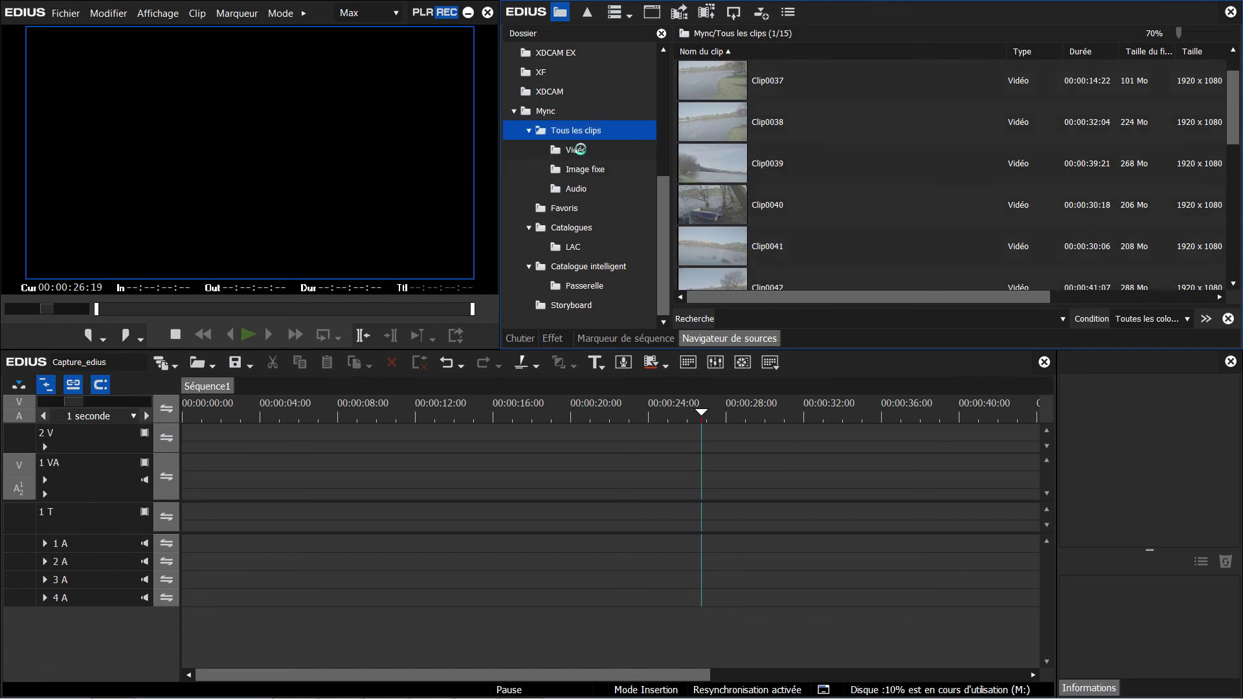
left_click(553, 209)
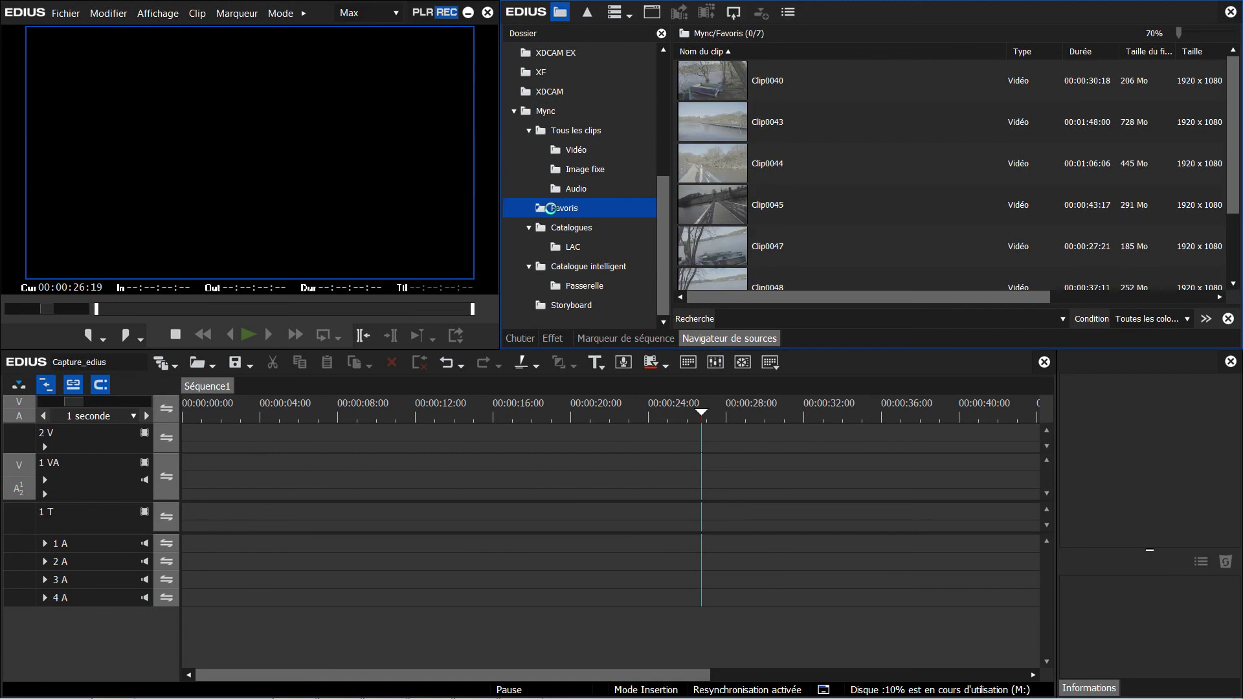
left_click(713, 169)
scroll(717, 169, "down", 1)
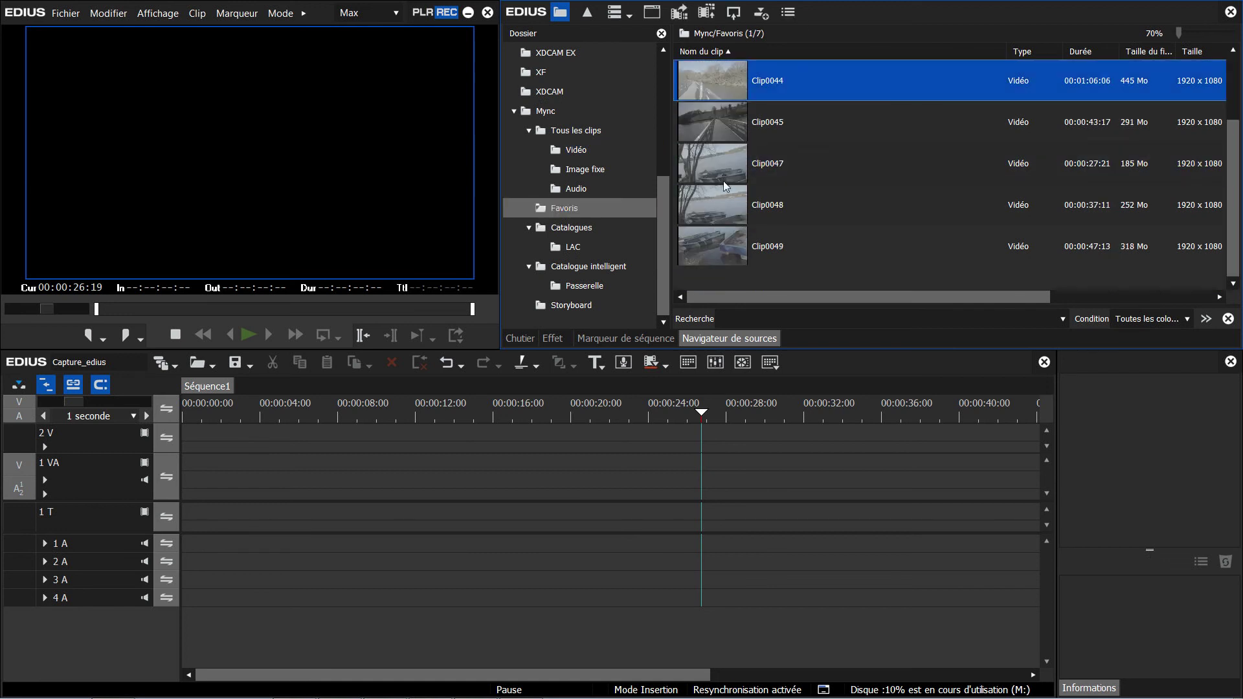
scroll(721, 204, "up", 1)
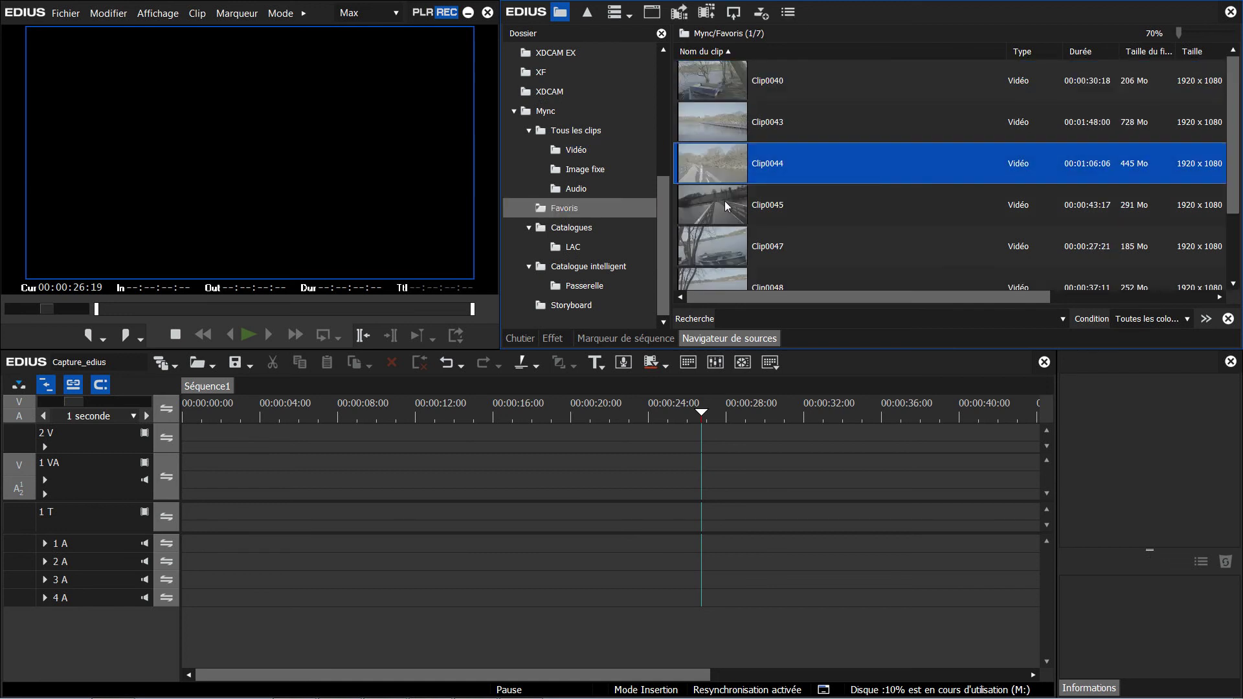
View the contents of Mync's Passerelle smart catalogue and its Storyboard folder in the source browser.
left_click(582, 234)
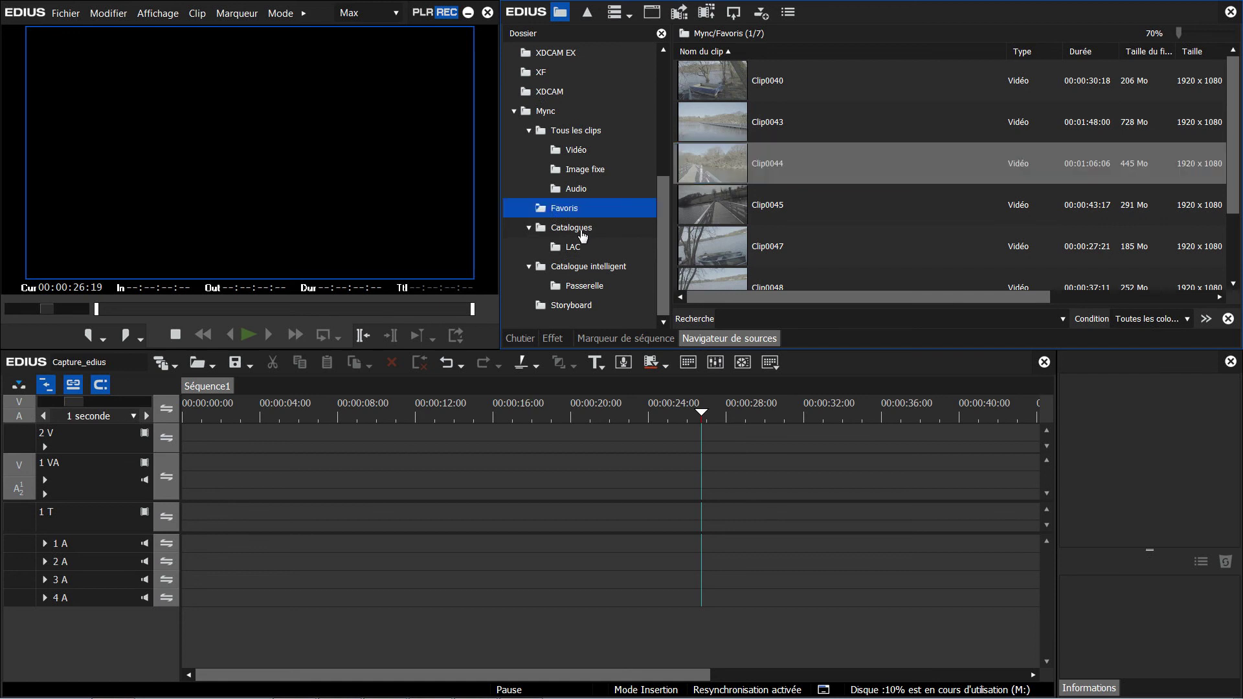
left_click(576, 275)
left_click(580, 292)
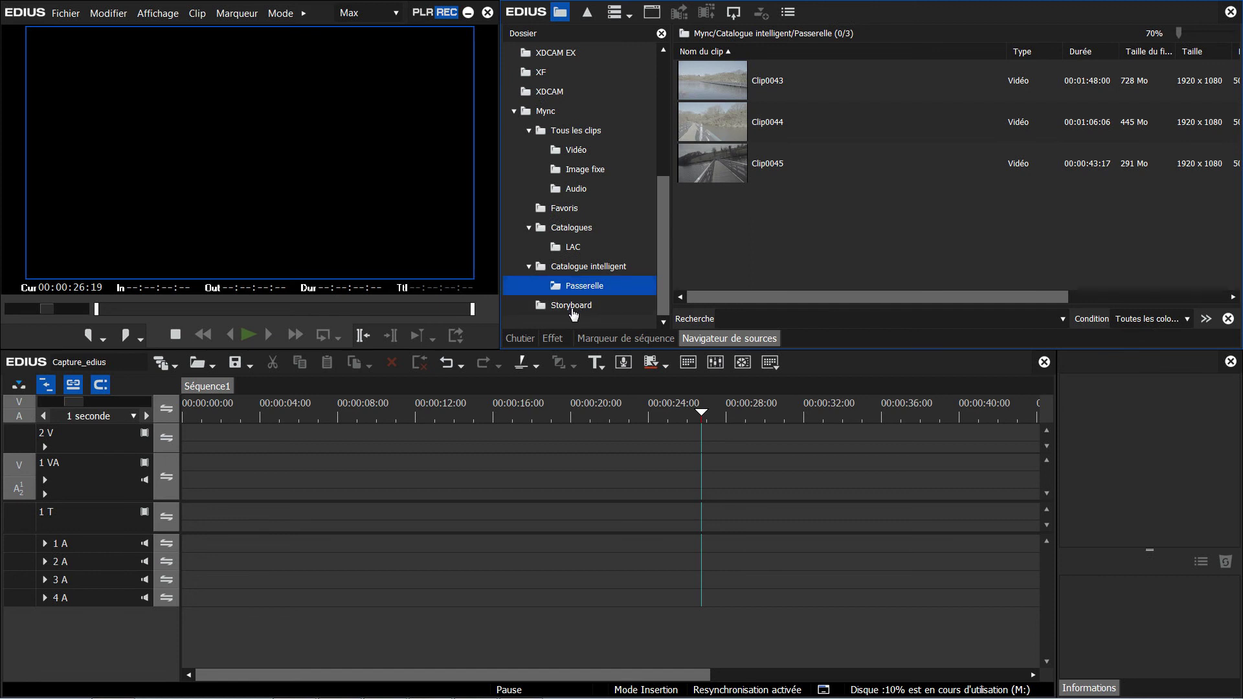
left_click(573, 312)
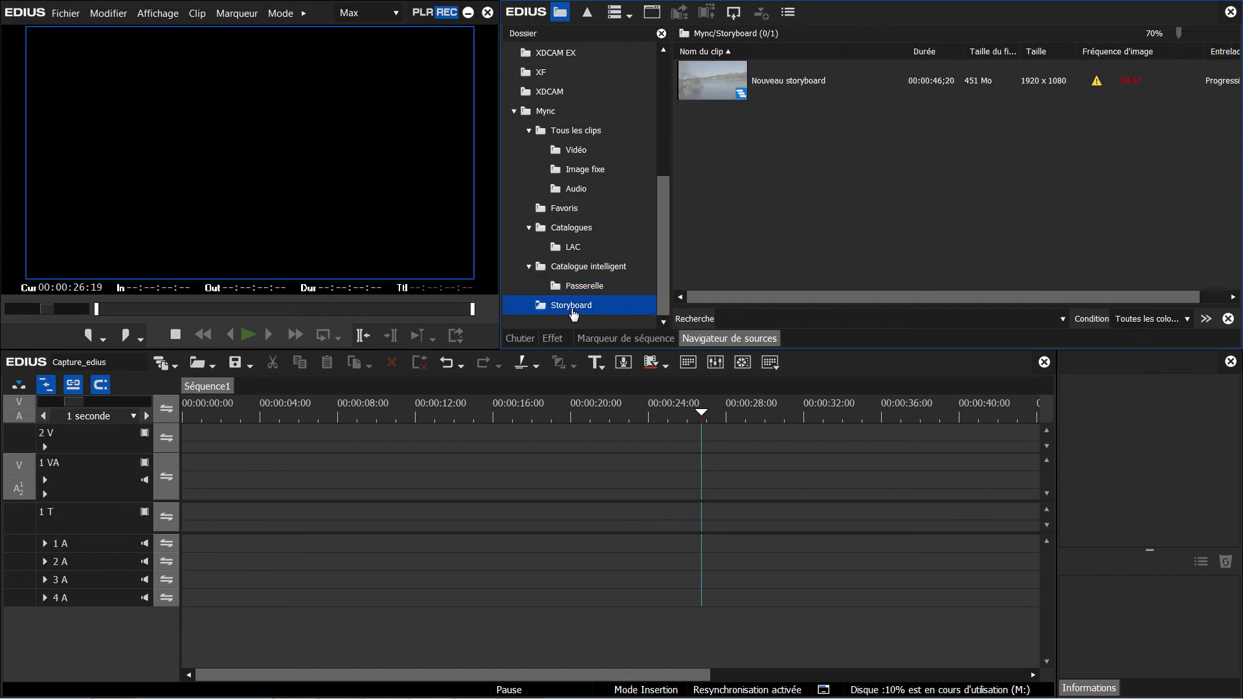